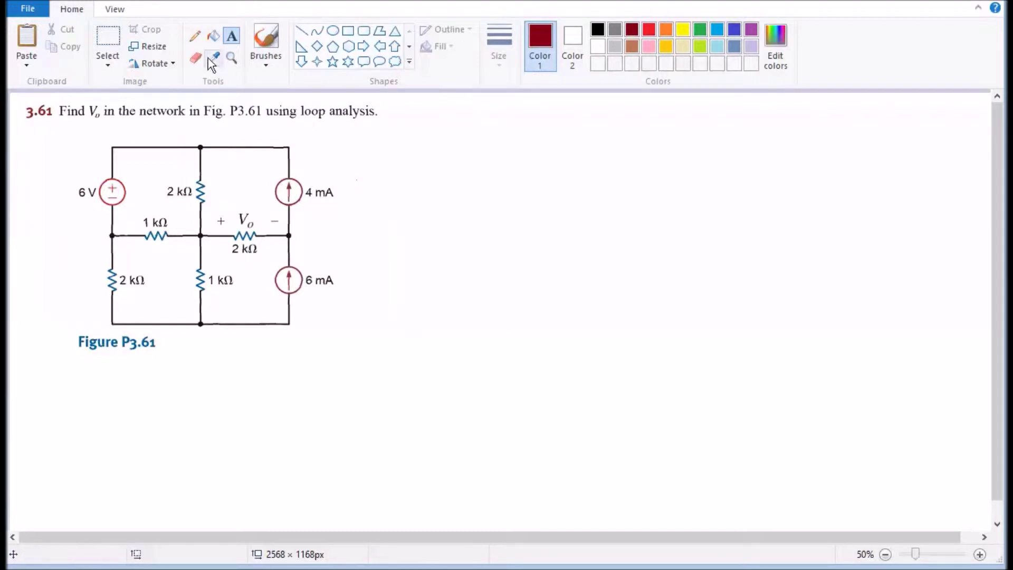
With a freehand brush, label the circuit nodes V1–V4 and draw a ground symbol at the left node.
click(267, 66)
click(266, 88)
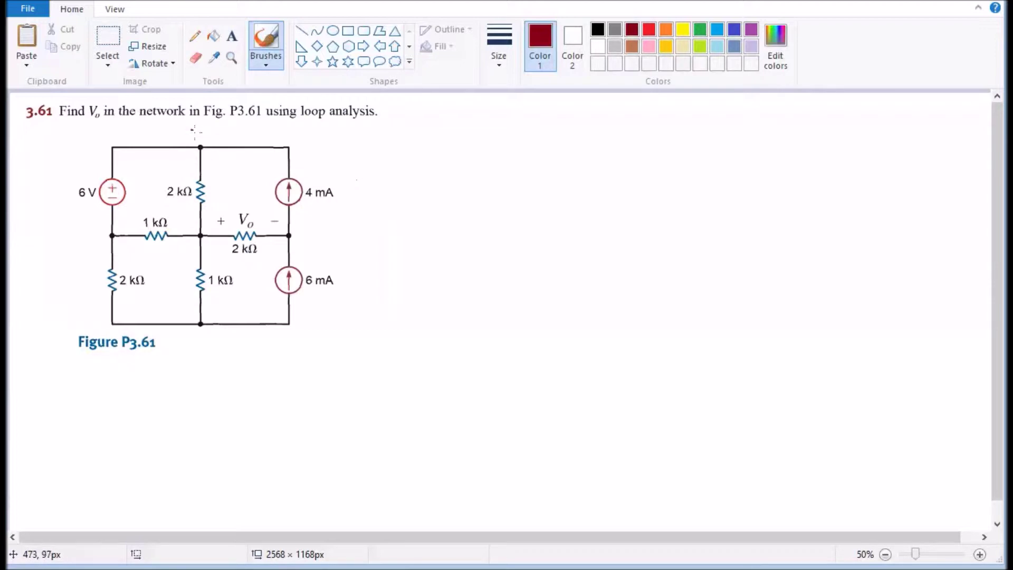
mouse_move(191, 128)
mouse_down()
mouse_move(207, 126)
mouse_move(224, 144)
mouse_up()
mouse_move(112, 236)
mouse_down()
mouse_move(78, 235)
mouse_move(65, 252)
mouse_move(51, 229)
mouse_move(54, 248)
mouse_up()
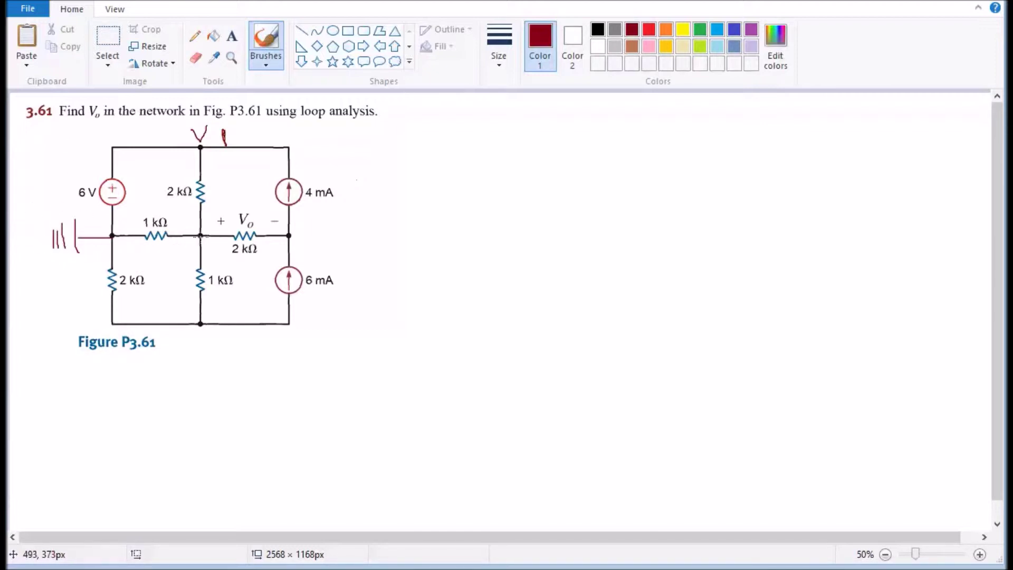
drag(178, 221, 201, 232)
mouse_move(285, 232)
mouse_down()
mouse_move(322, 244)
mouse_move(335, 229)
mouse_move(355, 243)
mouse_move(350, 252)
mouse_move(348, 260)
mouse_up()
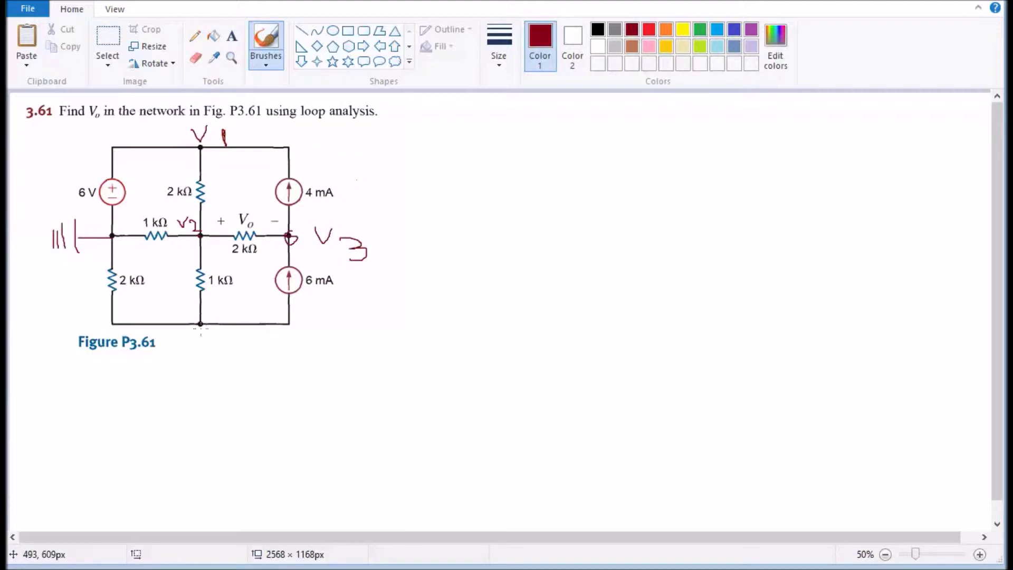
drag(200, 317, 197, 315)
mouse_move(189, 353)
mouse_down()
mouse_move(196, 365)
mouse_move(203, 344)
mouse_move(233, 391)
mouse_up()
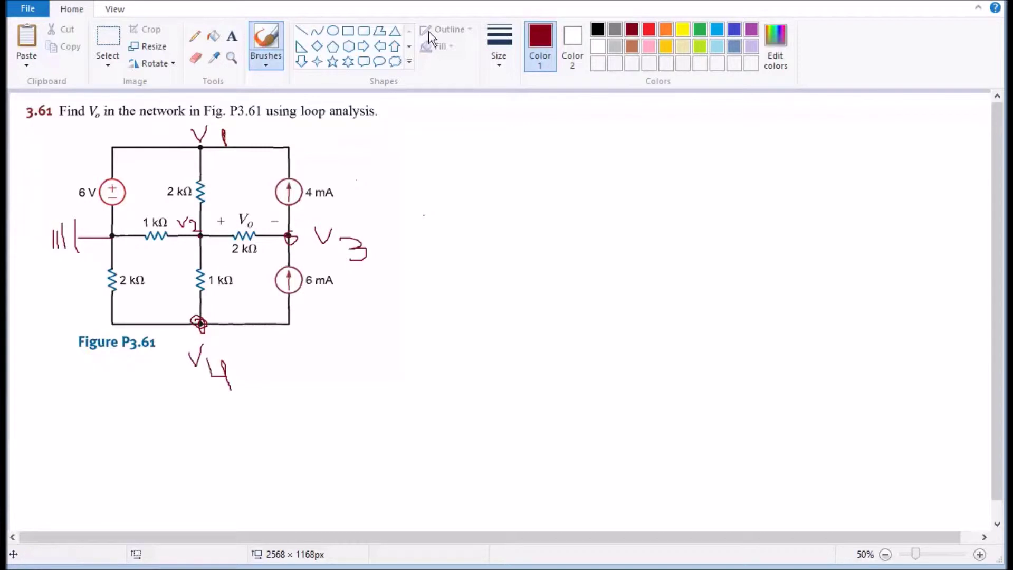
click(231, 36)
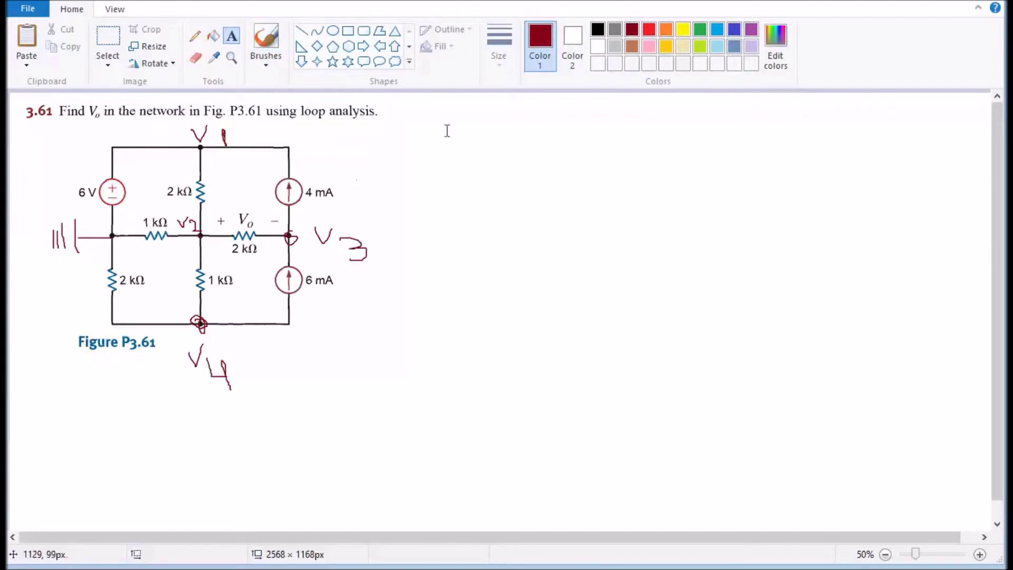
Create a text box right of the circuit and type the first equation 0=V1-0-6.
drag(421, 113, 890, 418)
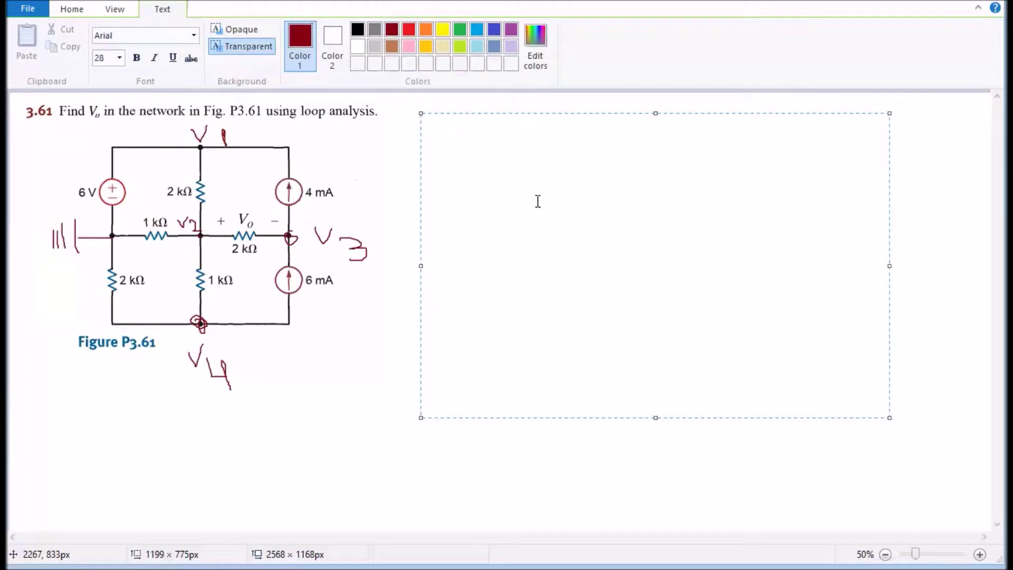
text(V)
key(BackSpace)
text(0=V1-0-6)
key(Return)
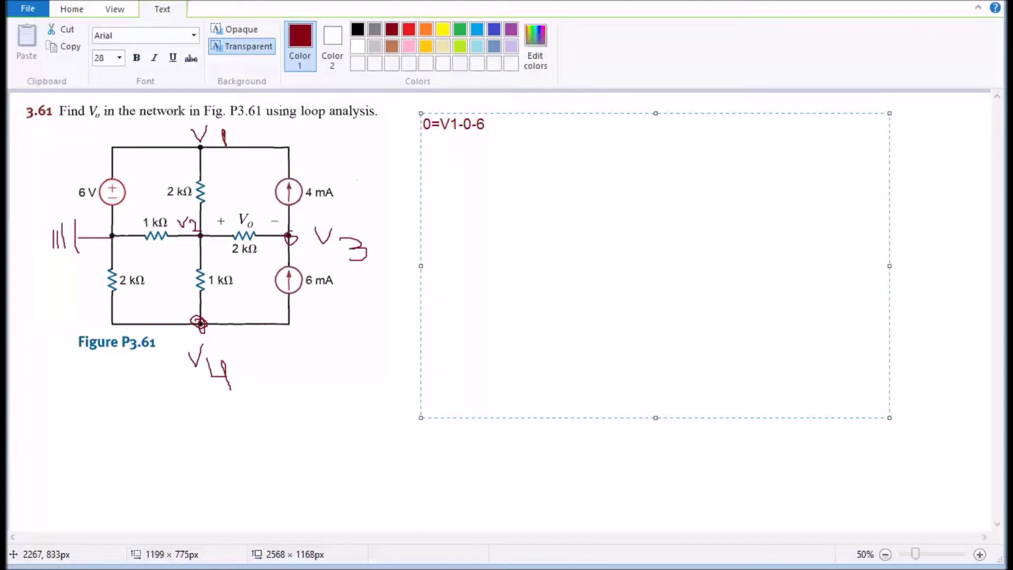
Type the second node equation 0=(V2-V1)/2+V2+(V2-V3)/2+(V2-V4).
text(0=(V2-V1)/)
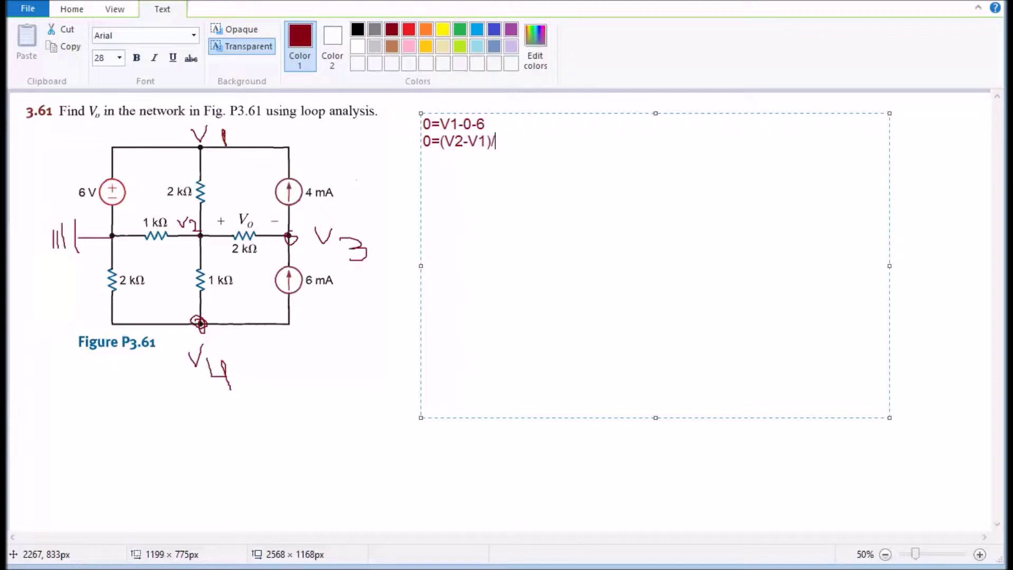
text(2+)
text(V2+(V2-V3)
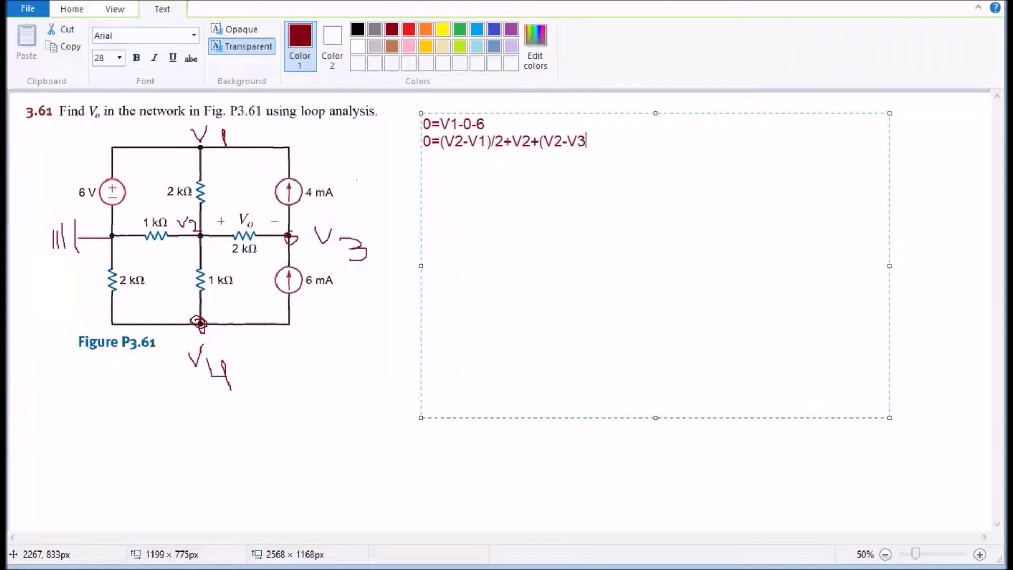
text()/2=)
key(BackSpace)
text(+(V2-V4)
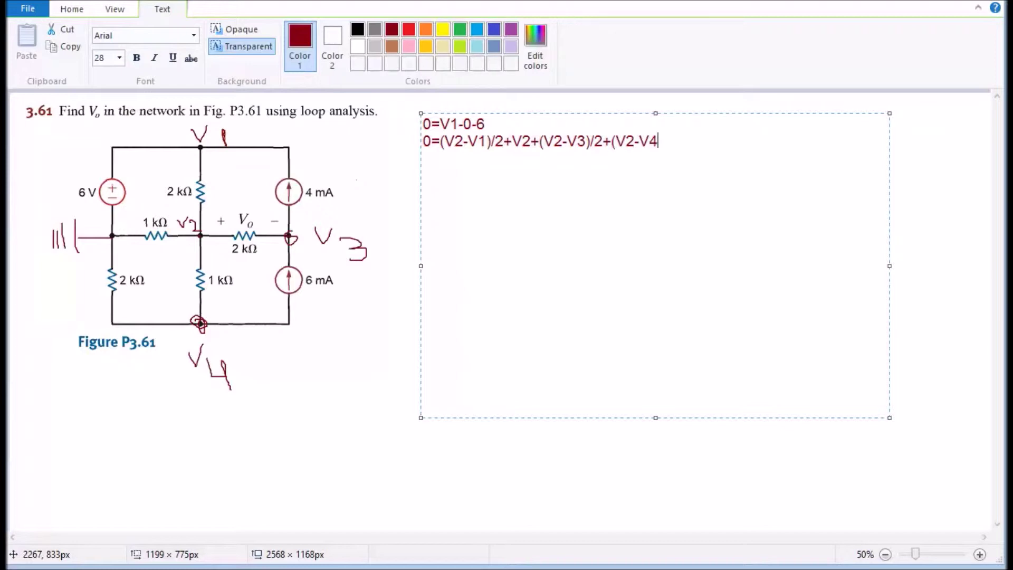
text())
key(Return)
Type the third node equation 0=4-6+(V3-V2).
text(0=)
text(4-6)
text(+(V2)
key(BackSpace)
text(3)
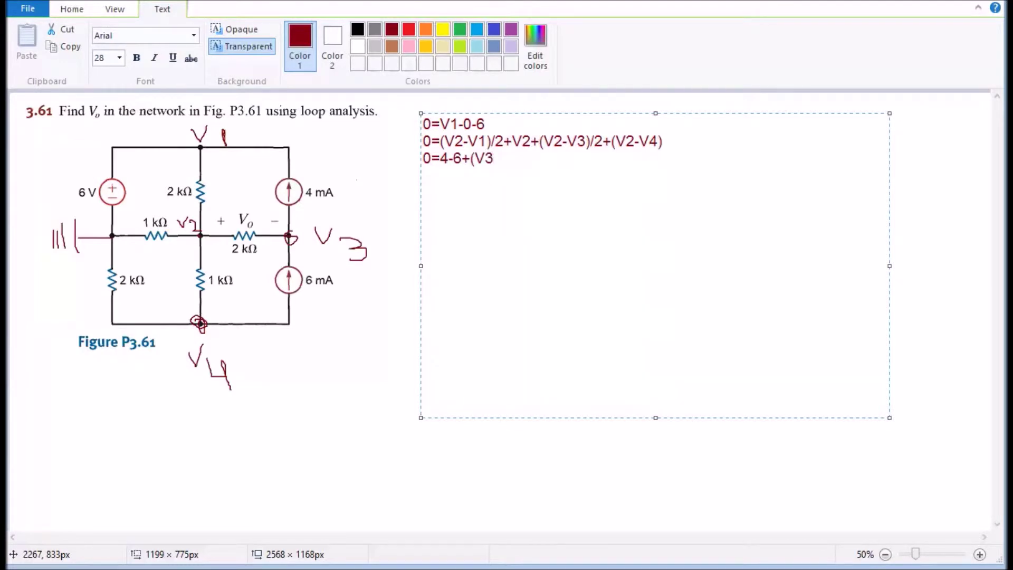
text(-V2))
key(Return)
Type the fourth node equation 0=V4/2+V4-V2+6.
text(0=)
text(V4)
text(/2)
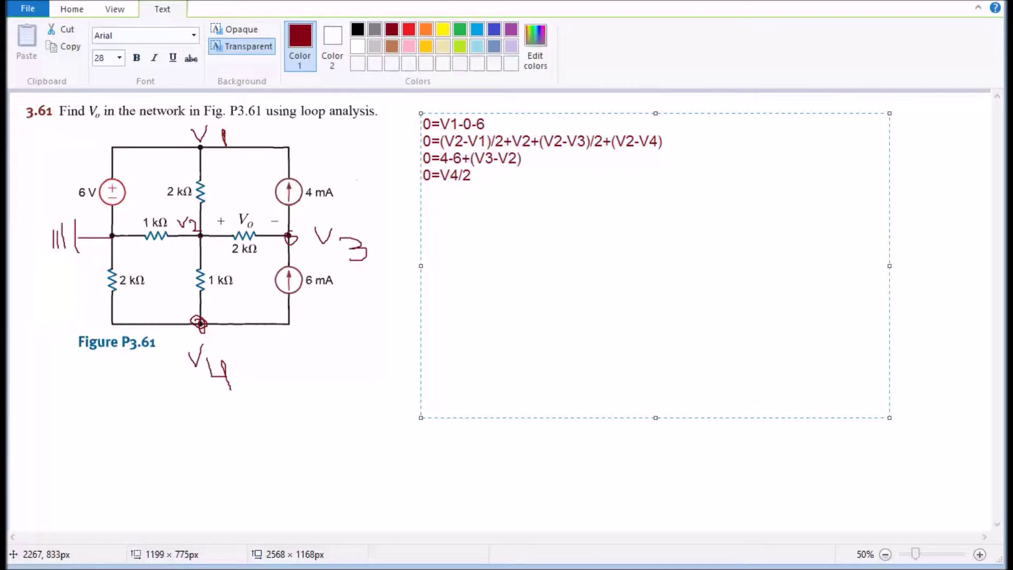
text(+V4-V2+6)
Add the output line vo=V2-V3 and copy all five equations to the clipboard.
key(Return)
text(V0)
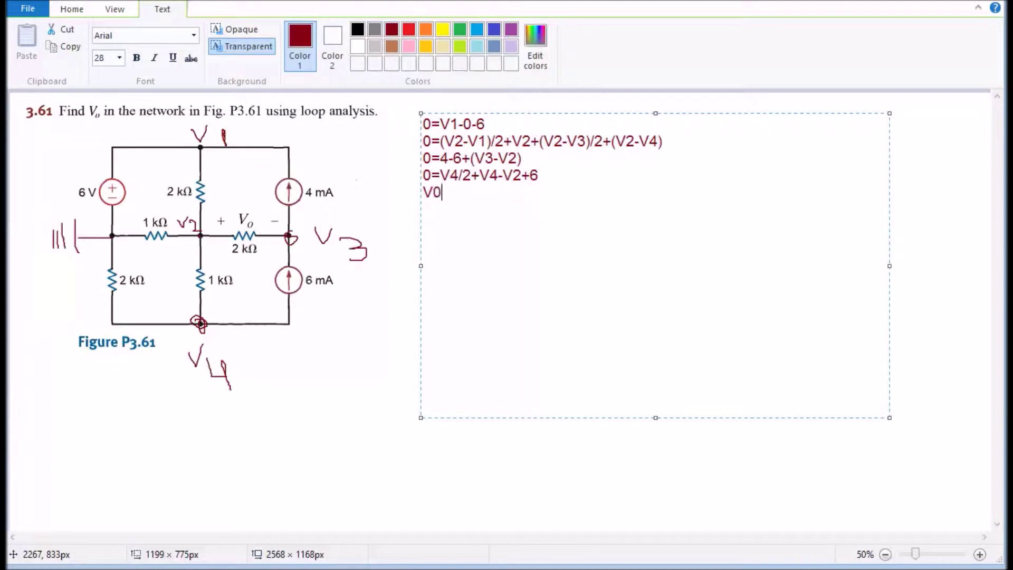
key(BackSpace)
text(O)
key(BackSpace)
key(BackSpace)
text(vo=)
text(v)
key(BackSpace)
text(V3)
key(BackSpace)
text(2-V3)
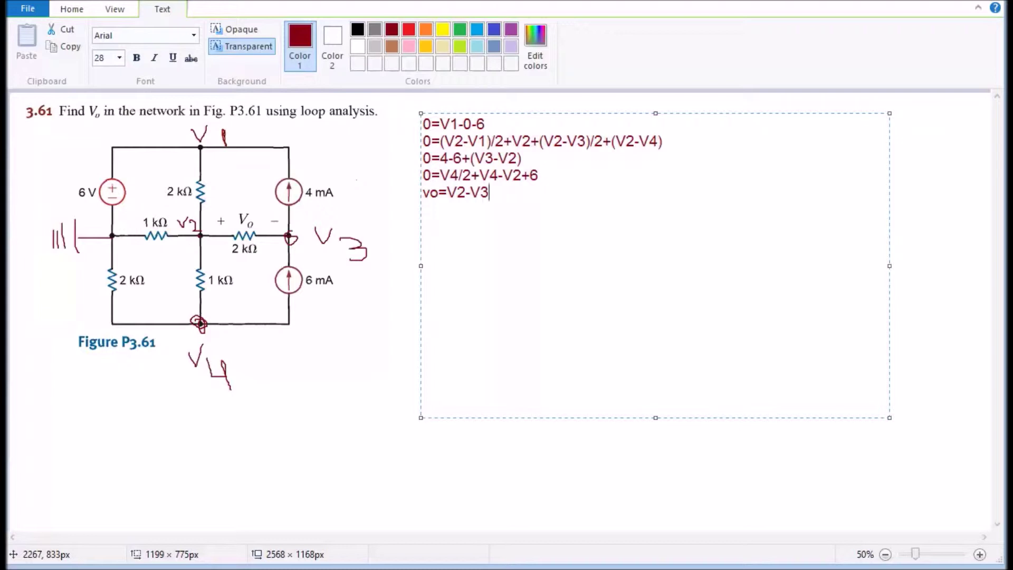
key(ctrl+a)
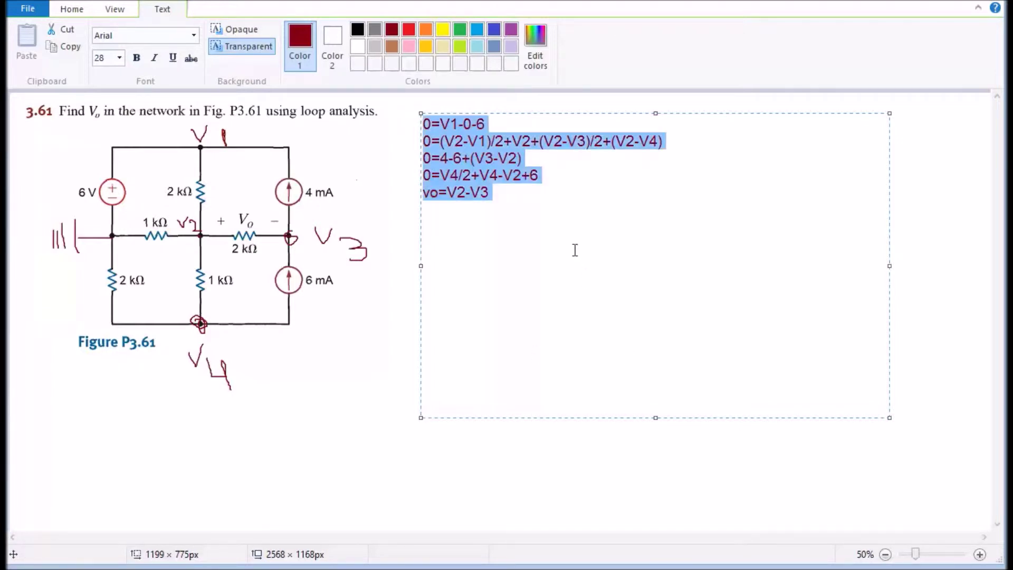
key(ctrl+c)
Commit the typed equations onto the canvas and reselect a freehand brush.
click(397, 221)
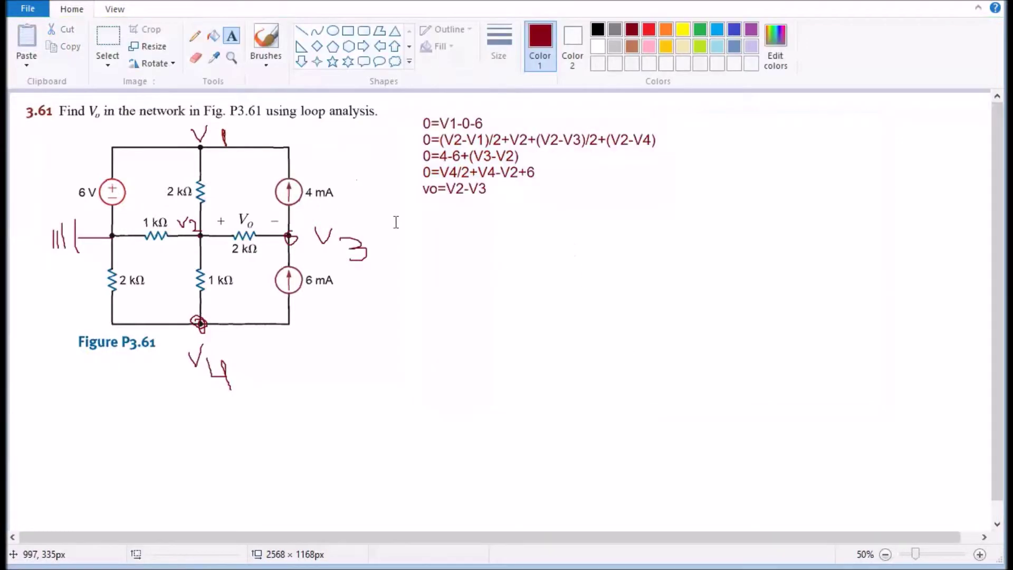
click(266, 62)
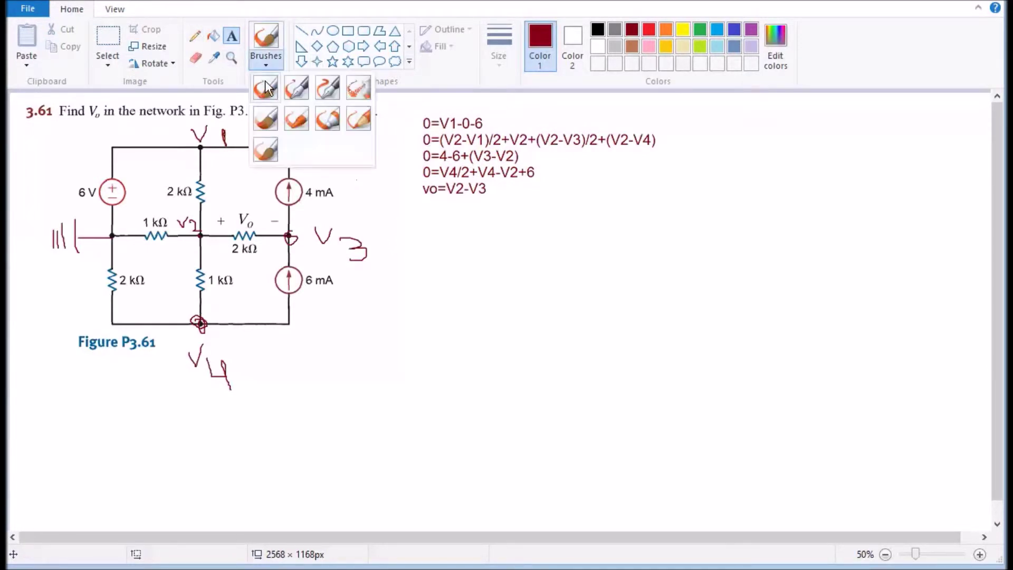
click(266, 87)
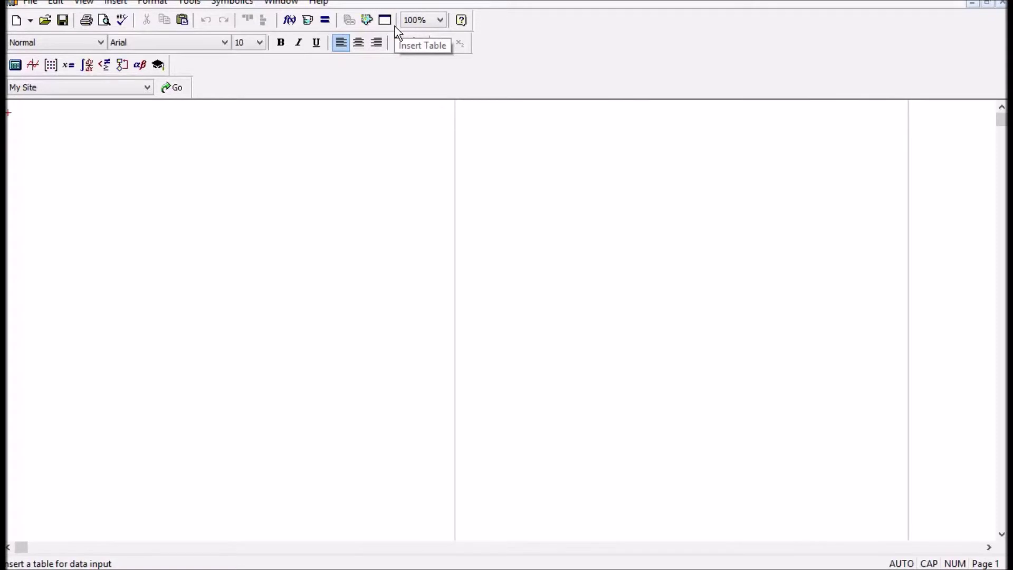
Set the worksheet zoom to 200%.
click(55, 3)
mouse_move(83, 3)
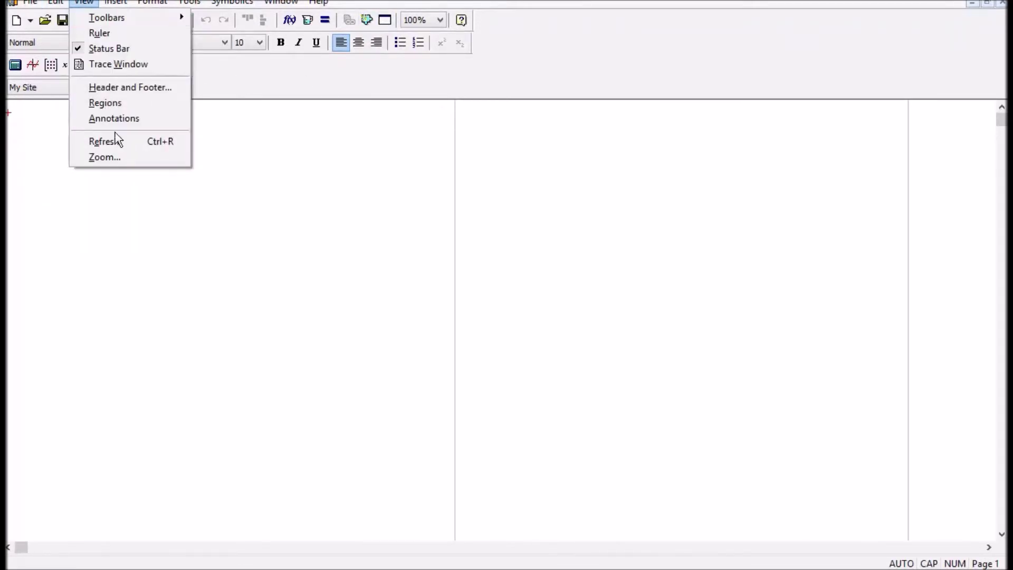
click(125, 159)
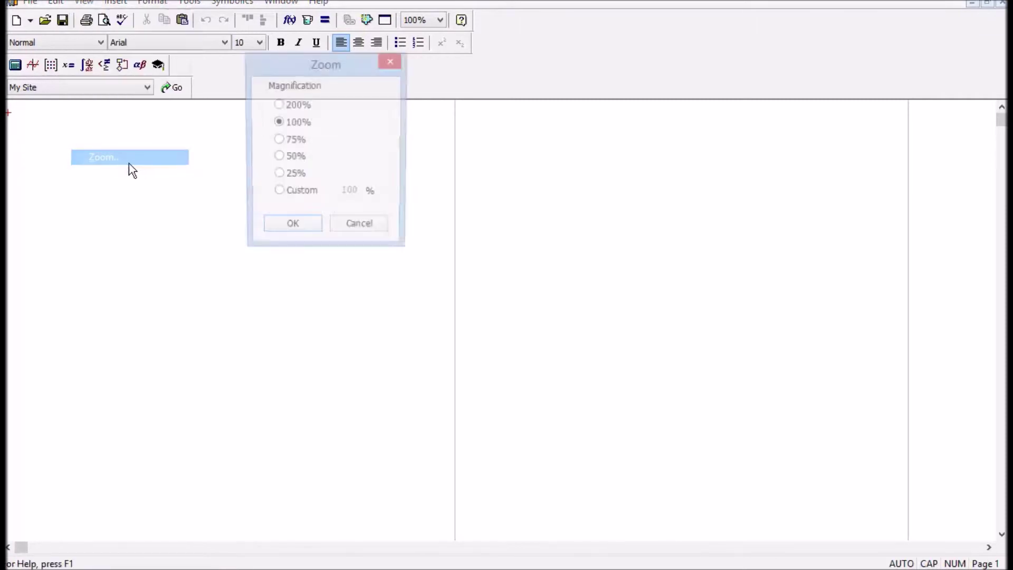
click(296, 109)
click(300, 232)
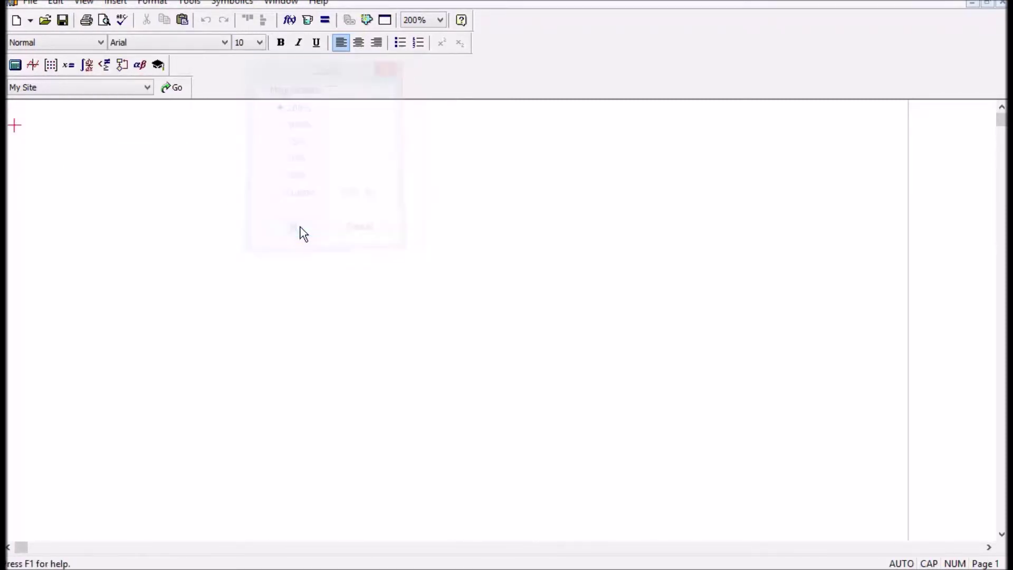
Change the worksheet background colour to light yellow.
click(196, 7)
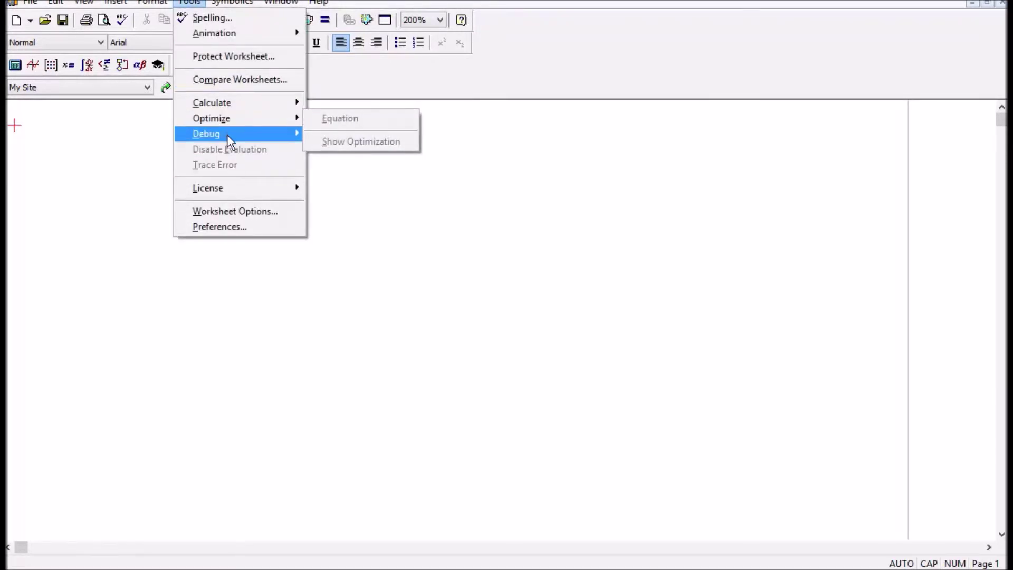
mouse_move(152, 2)
mouse_move(201, 162)
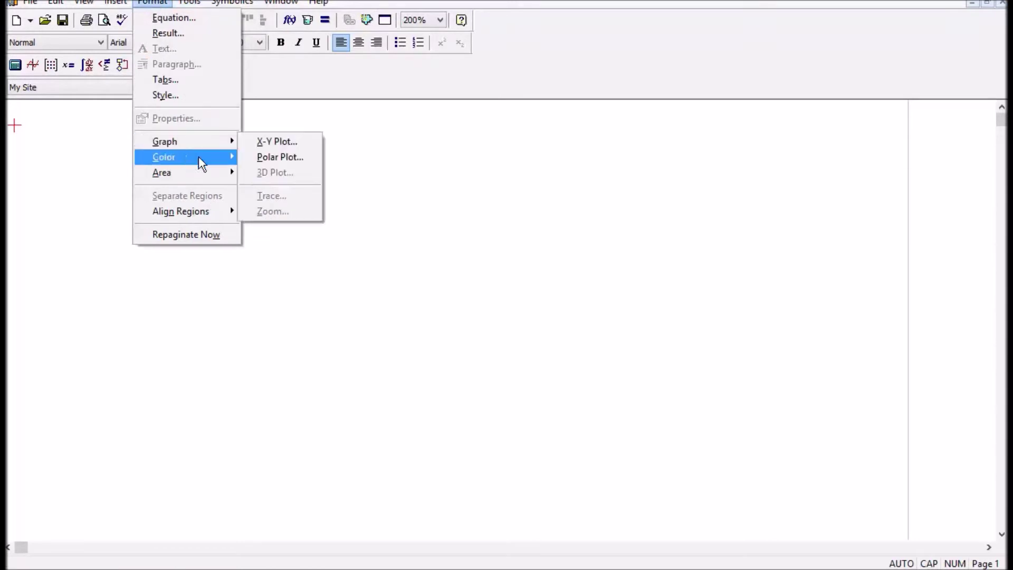
click(296, 157)
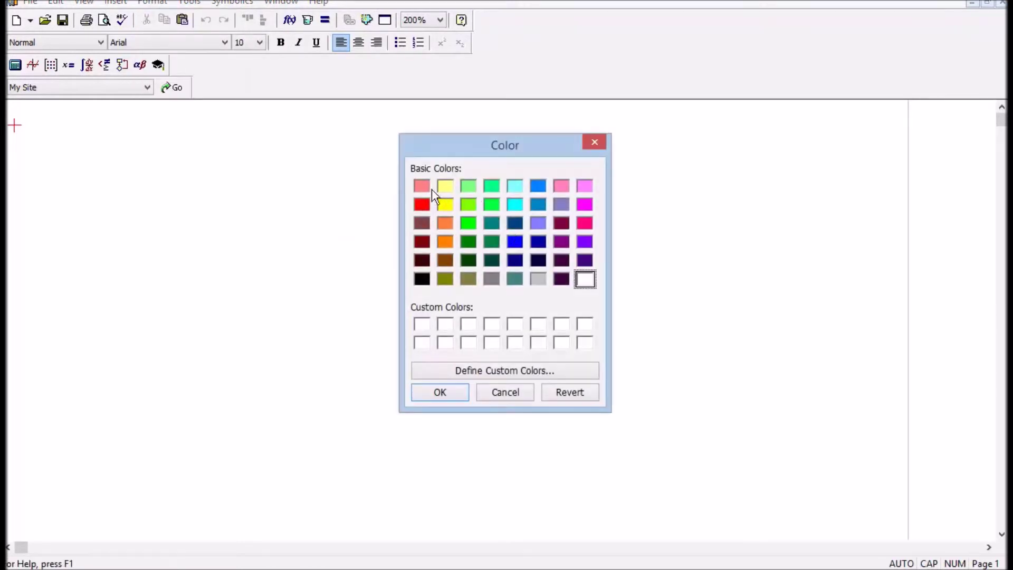
click(445, 186)
click(446, 392)
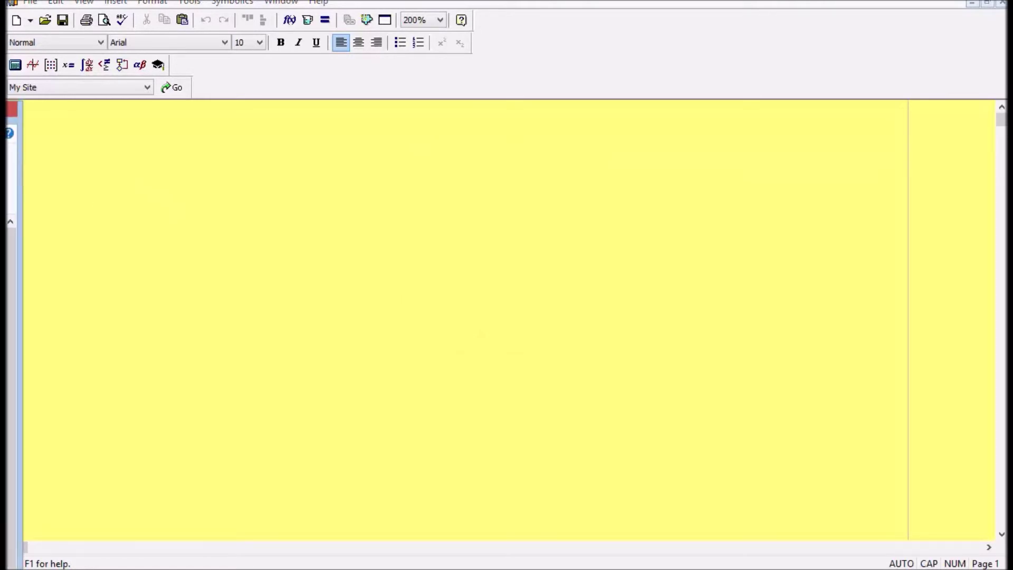
mouse_move(5, 125)
mouse_down()
mouse_move(464, 138)
mouse_move(565, 69)
mouse_move(568, 56)
mouse_up()
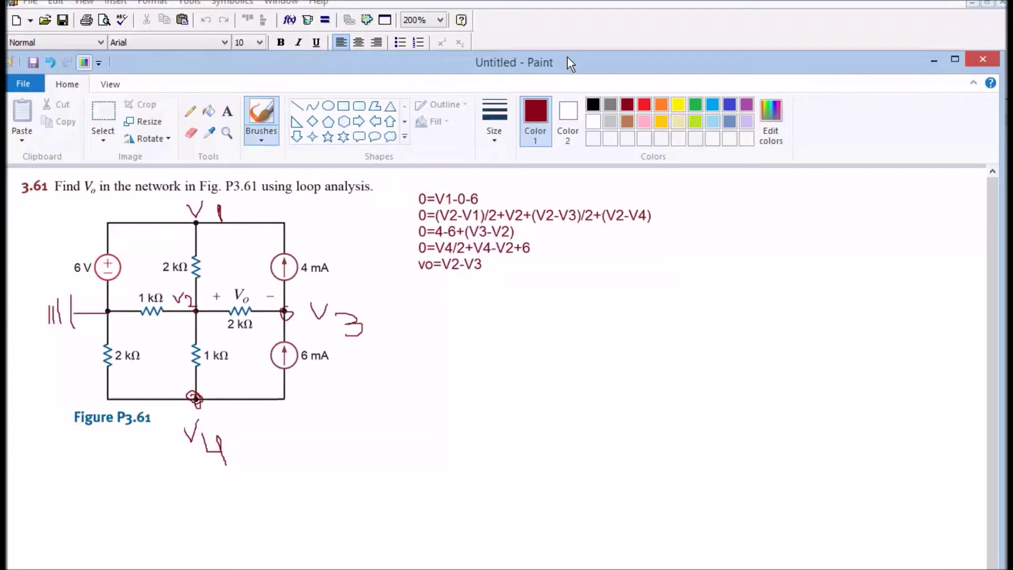
mouse_move(567, 57)
mouse_down()
mouse_move(572, 72)
mouse_move(503, 122)
mouse_up()
key(alt+Tab)
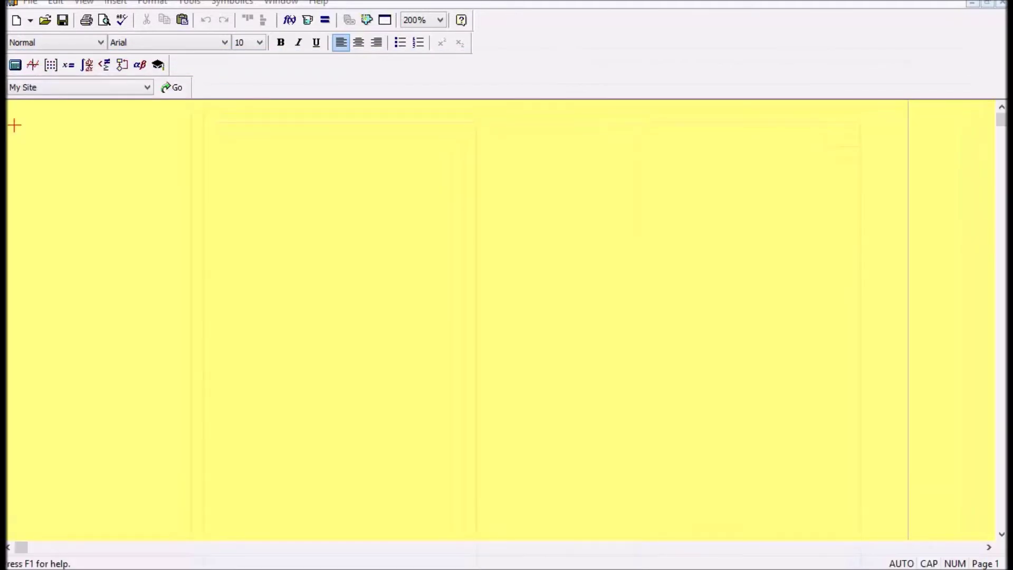
click(146, 159)
Define guess values V1 := 1, V2 := 2, V3 := 3, V4 := 4 and VO := 5 in a row.
text(V)
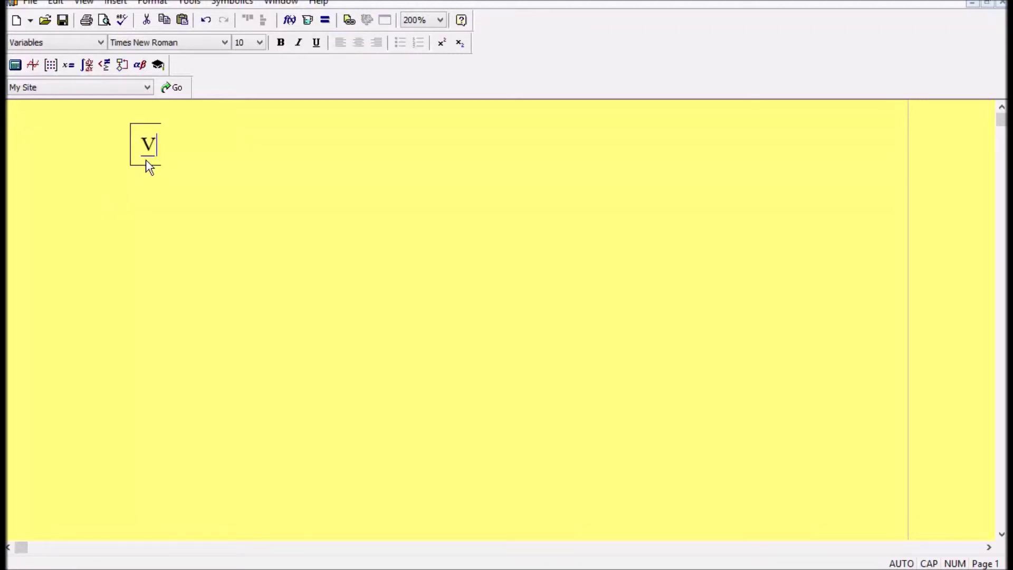
text(1 := )
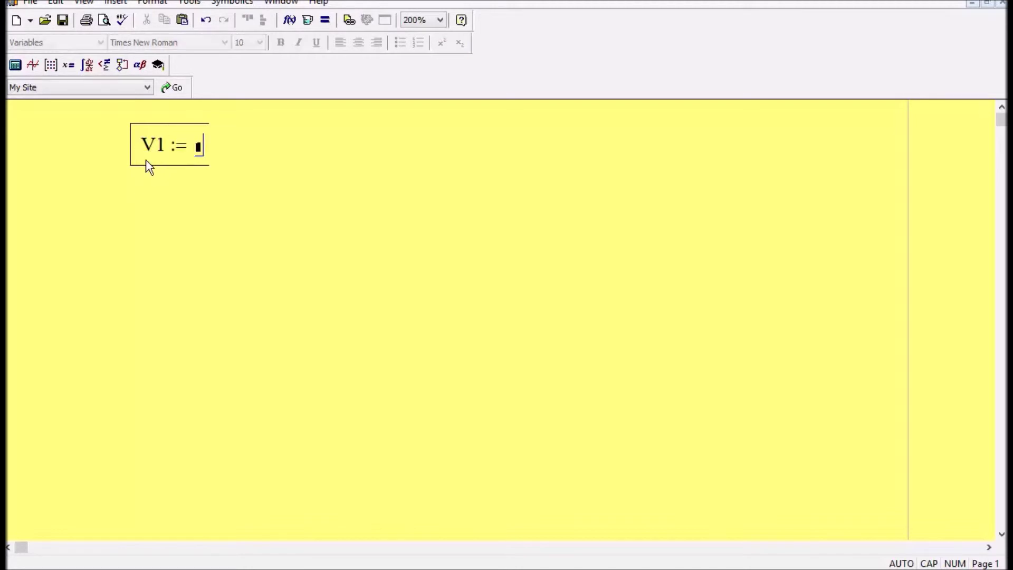
text(1)
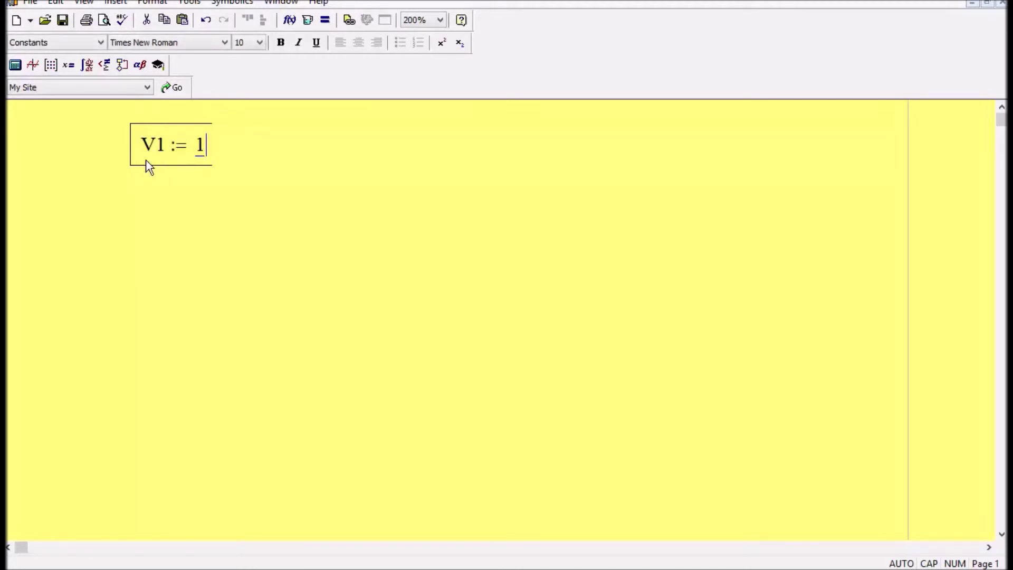
key(Return)
text(V)
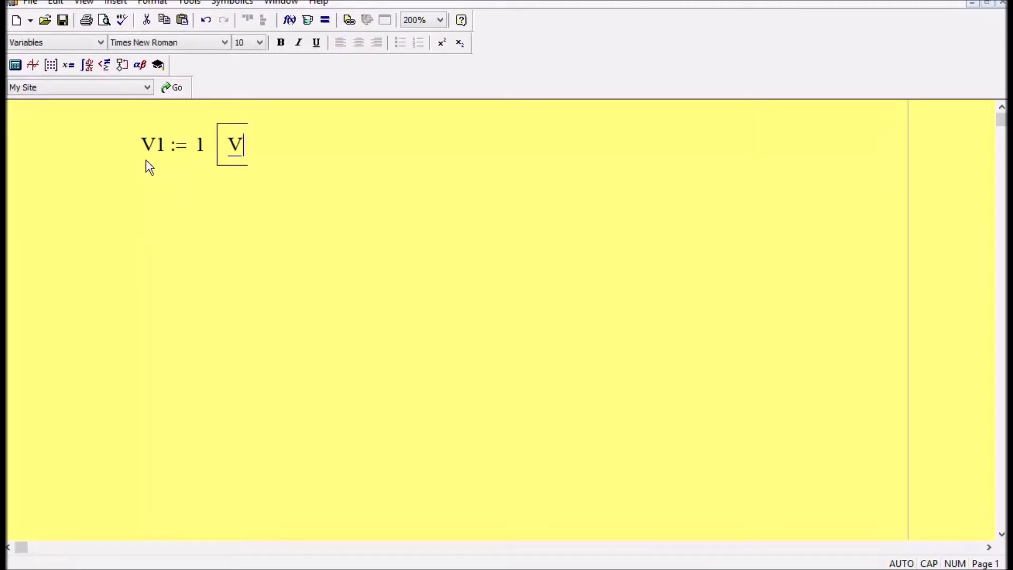
text(2 := 2)
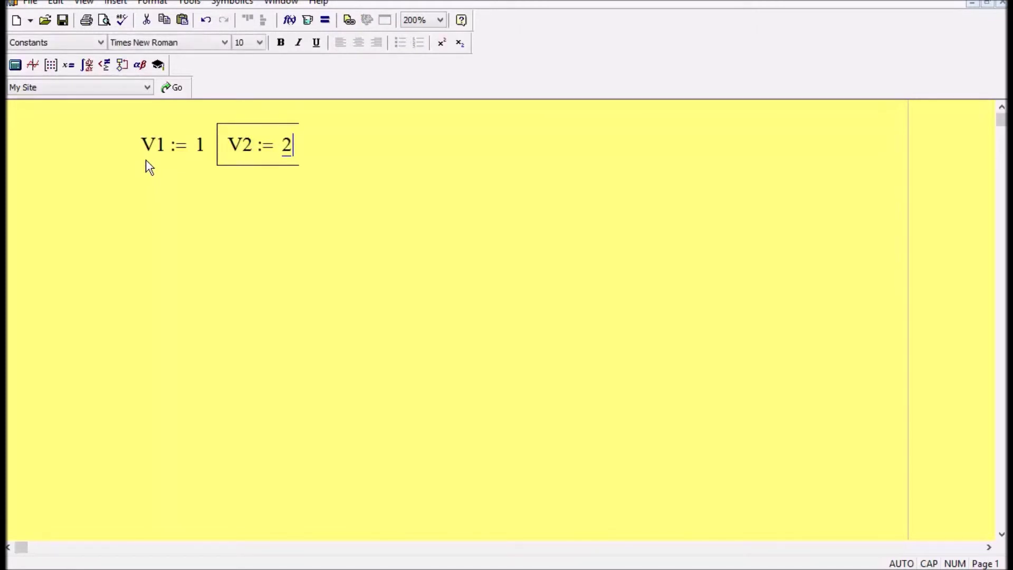
key(Return)
text(V3=)
key(BackSpace)
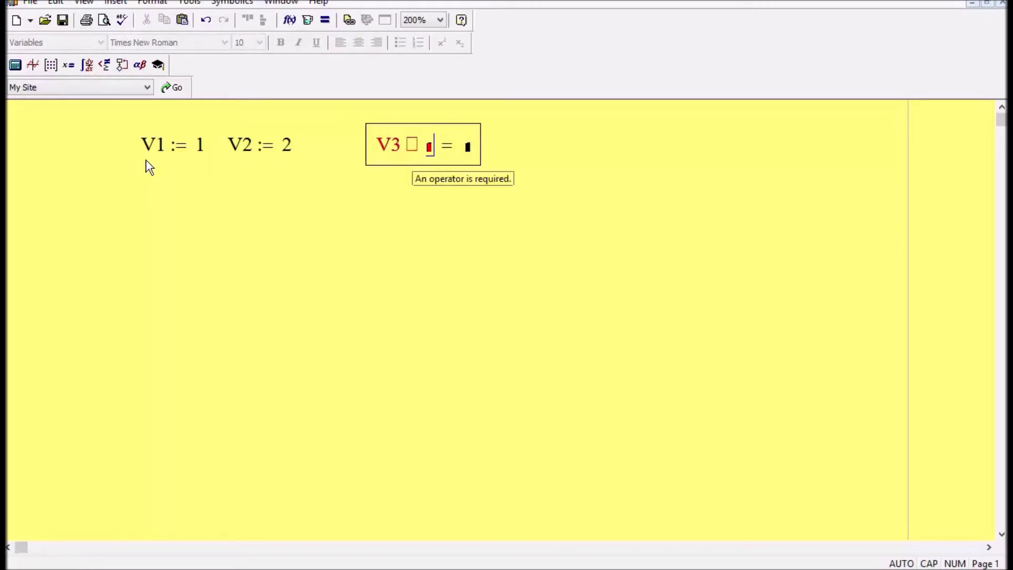
key(BackSpace)
key(BackSpace)
key(BackSpace)
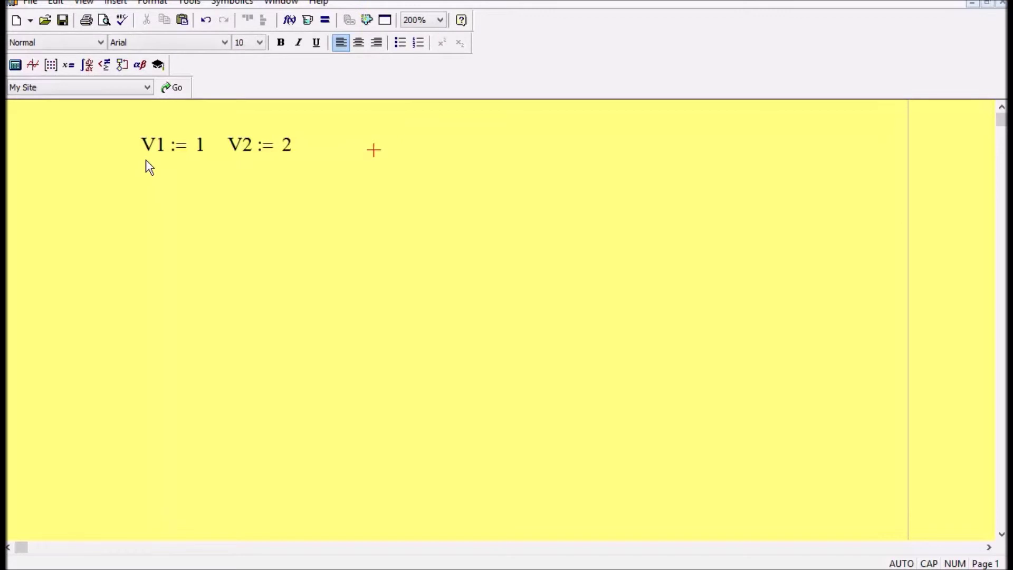
text(V3 := 3)
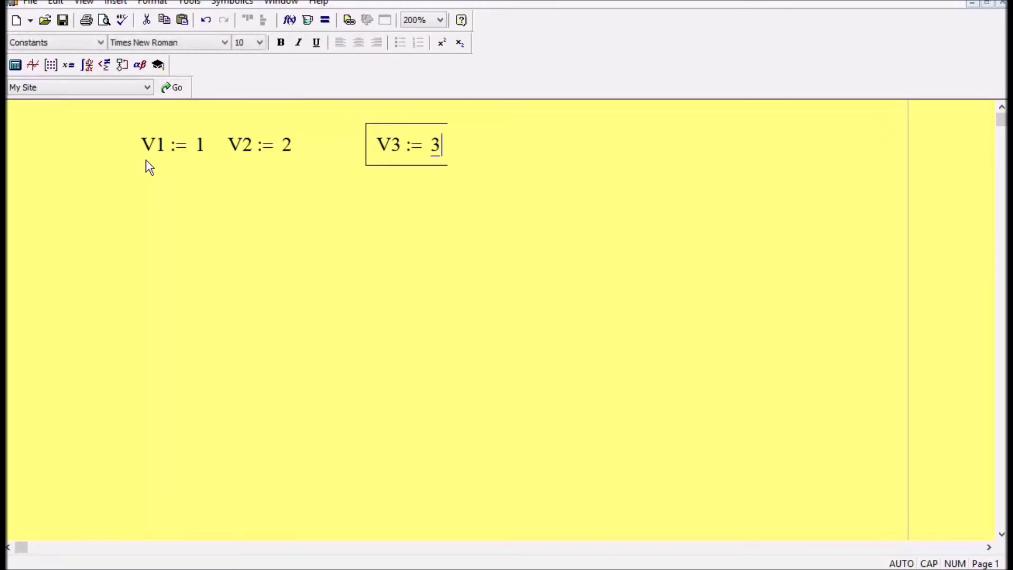
key(Return)
text(V4 := 4)
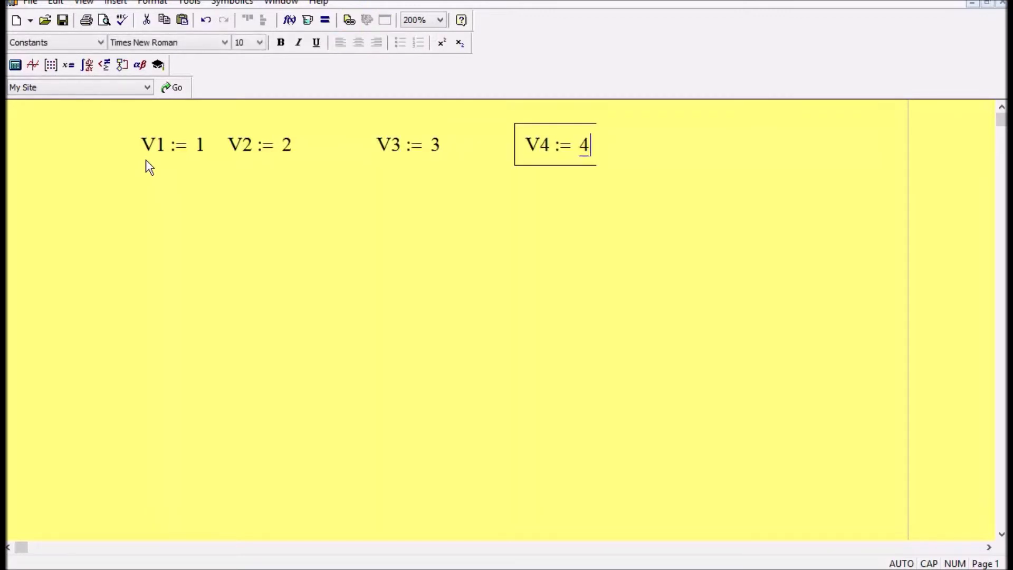
key(Return)
text(V)
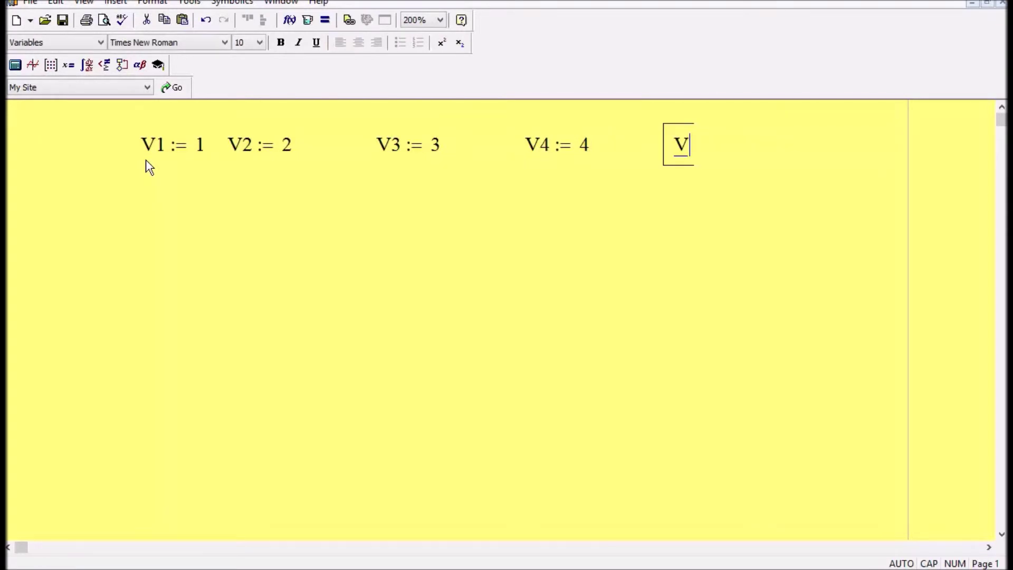
text(O)
key(BackSpace)
text(O := )
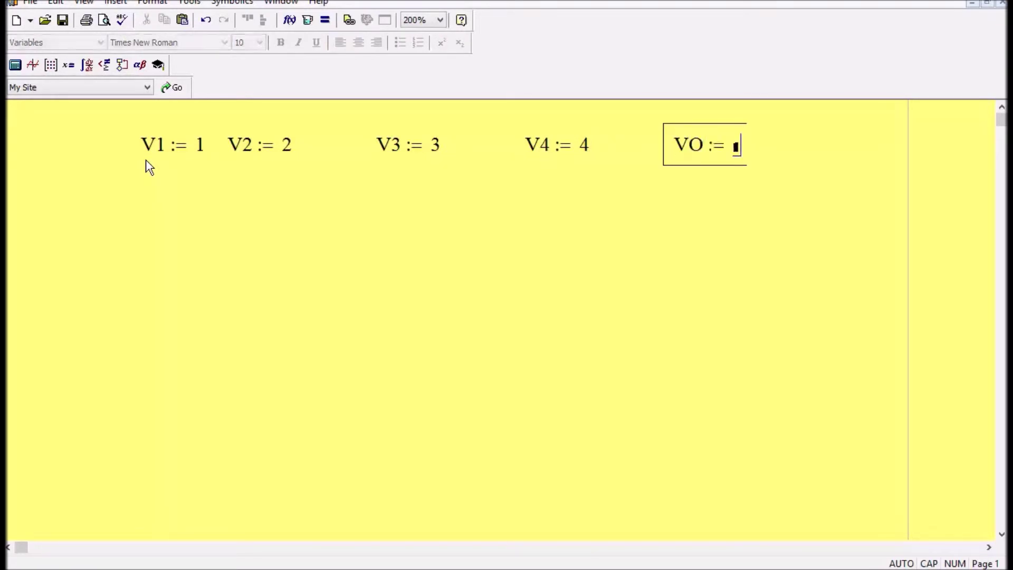
text(5)
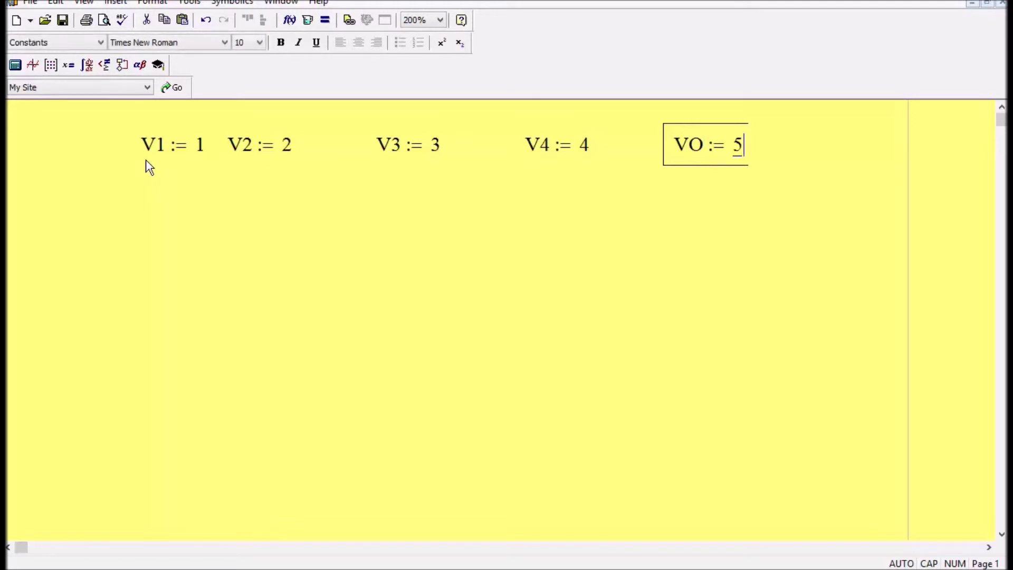
key(Return)
Type Given below the guesses and begin the first equation as 0 =.
key(Left)
key(Left)
key(Left)
key(Left)
key(Left)
key(Left)
key(Left)
key(Left)
key(Left)
key(Left)
key(Left)
key(Left)
key(Left)
key(Left)
key(Left)
key(Left)
key(Left)
key(Left)
key(Left)
key(Left)
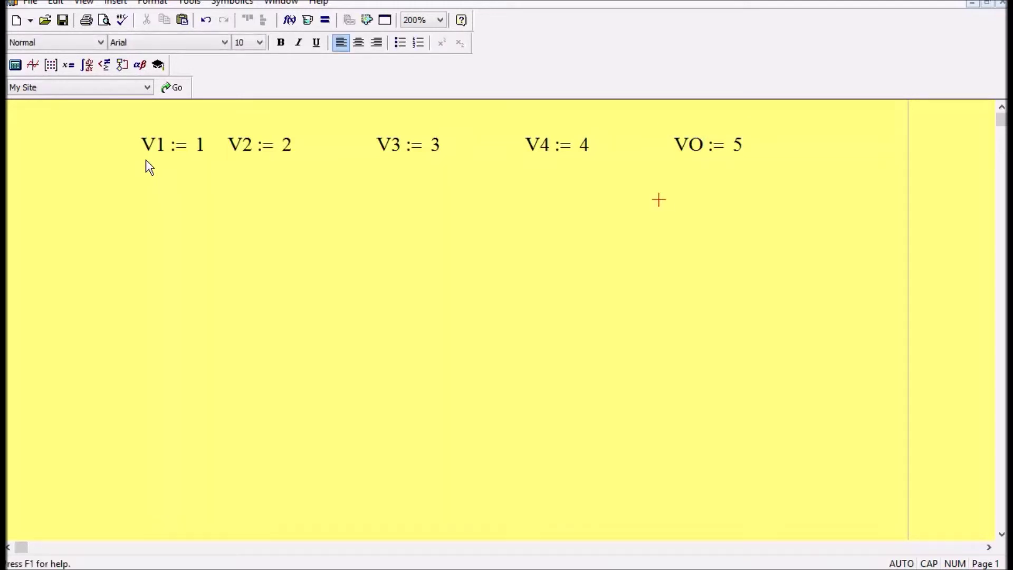
key(Left)
key(Left)
key(Left)
key(Left)
key(Left)
key(Left)
key(Left)
text(Given)
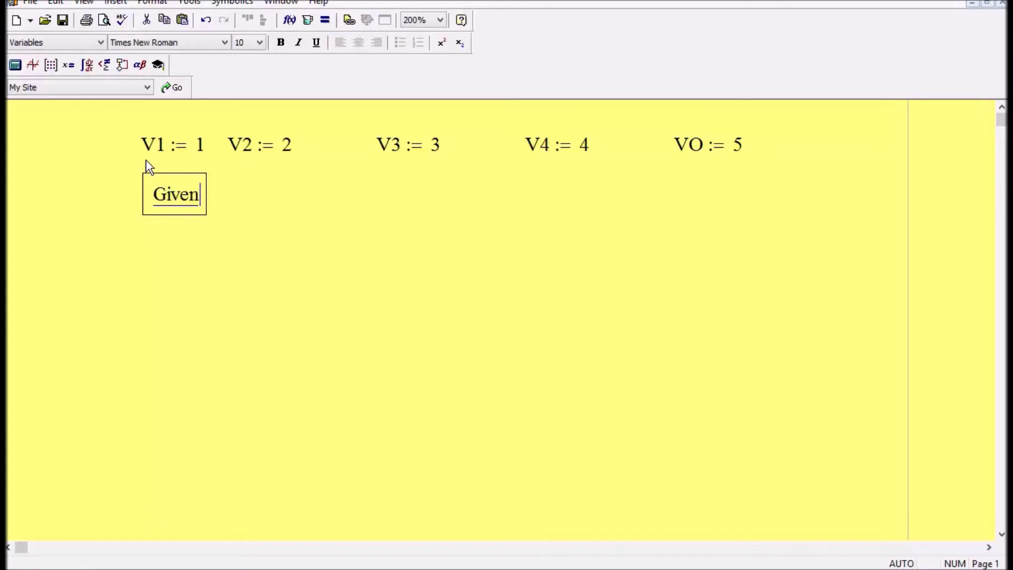
key(Return)
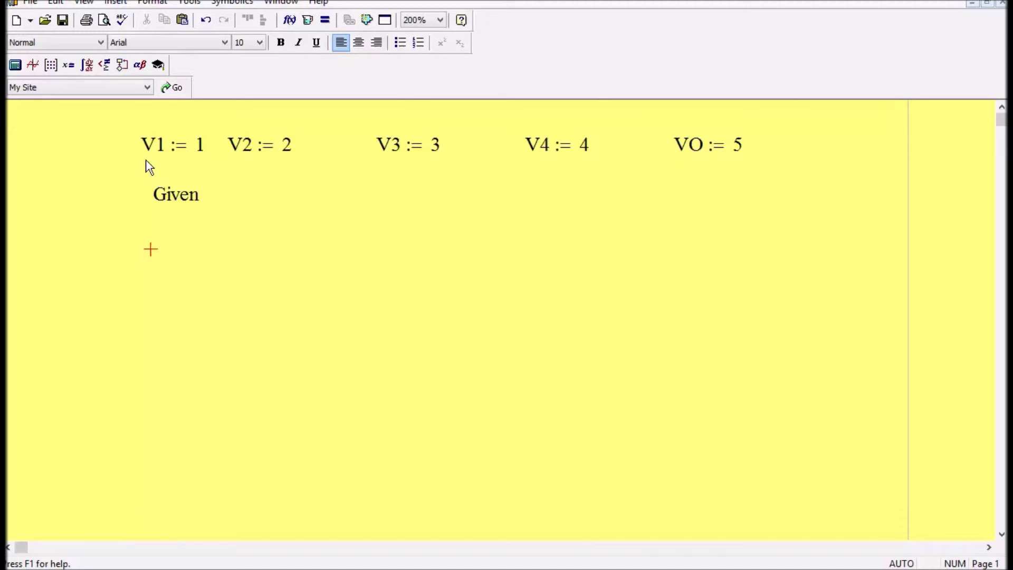
text(0)
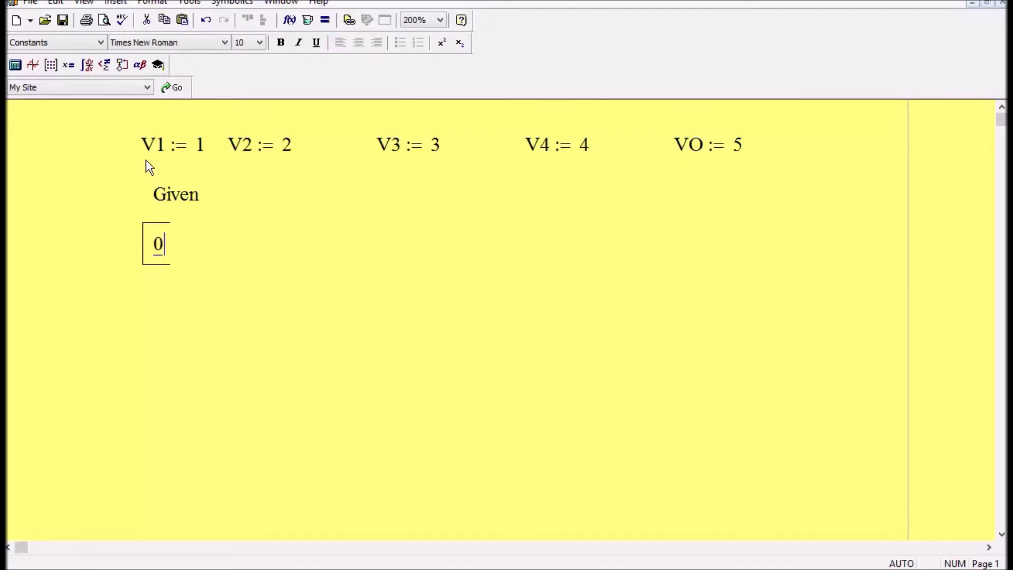
key(ctrl+equal)
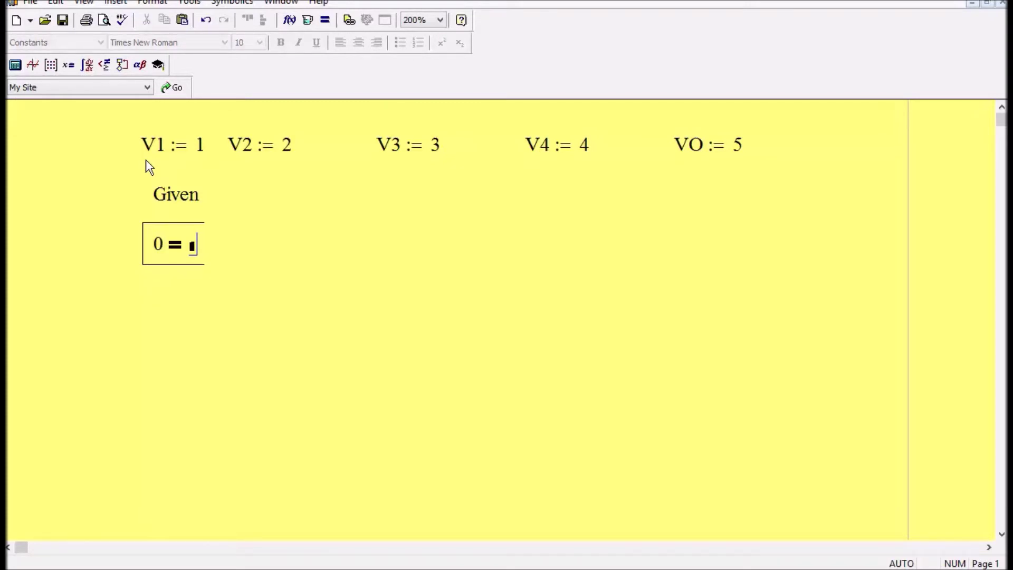
Complete the first constraint as 0 = V1 − 0 − 6.
text(v1)
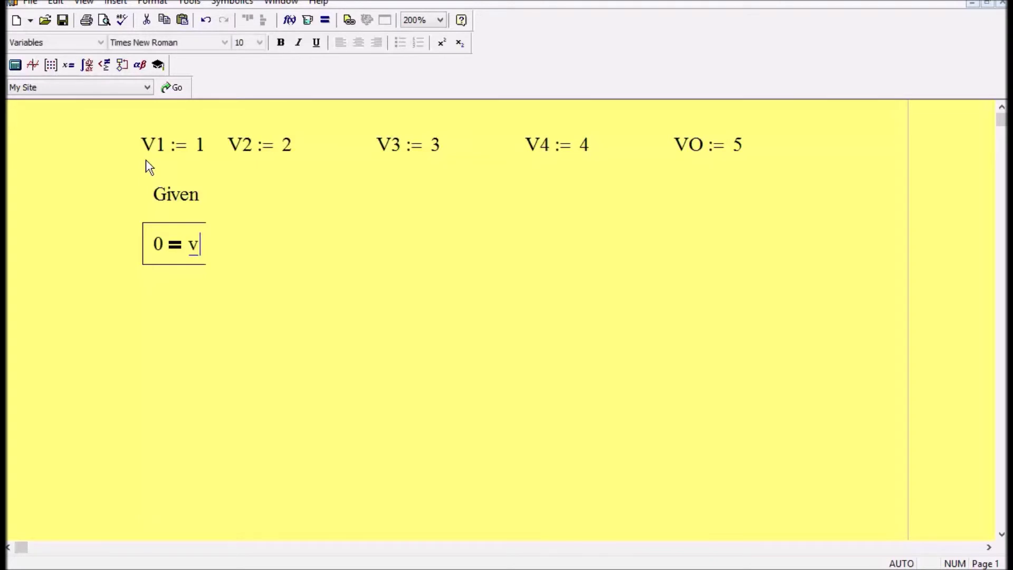
key(BackSpace)
key(BackSpace)
key(Caps_Lock)
text(V1 )
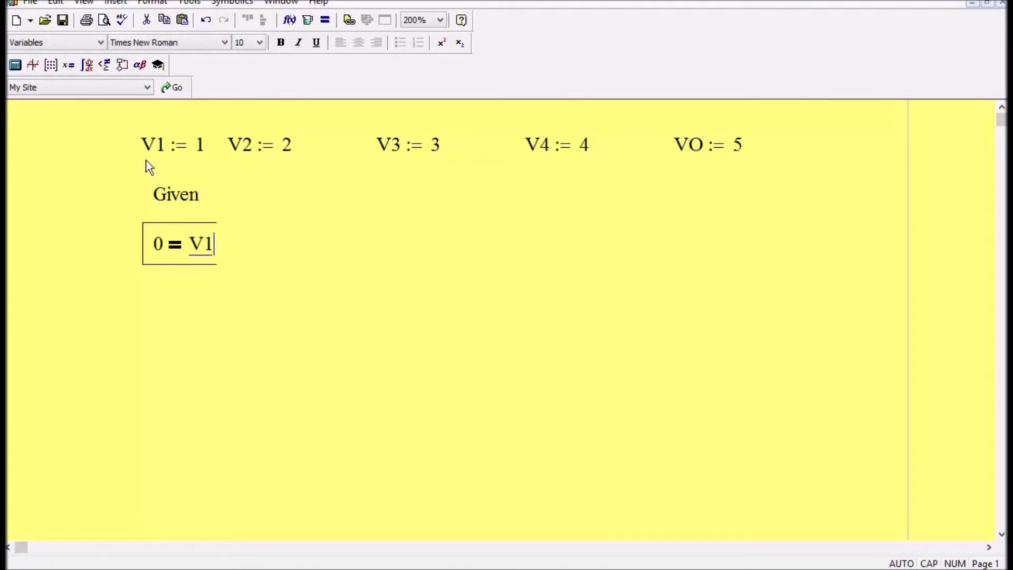
text(- 0 -)
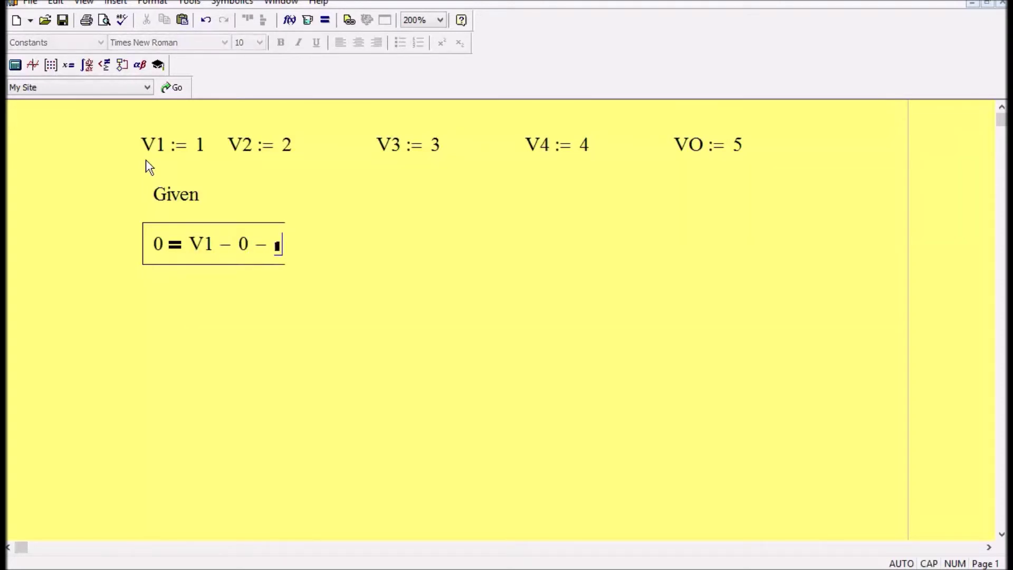
text(5)
key(BackSpace)
text(6)
key(Return)
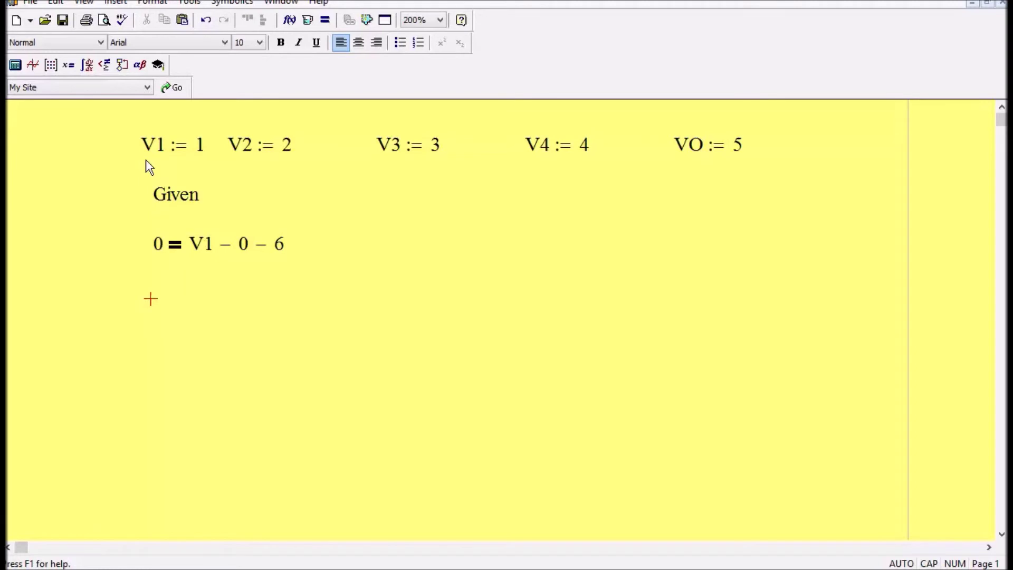
Paste in the second equation 0 = (V2−V1)/2 + V2 + (V2−V3)/2 + (V2−V4) and move it lower.
text(0)
key(ctrl+equal)
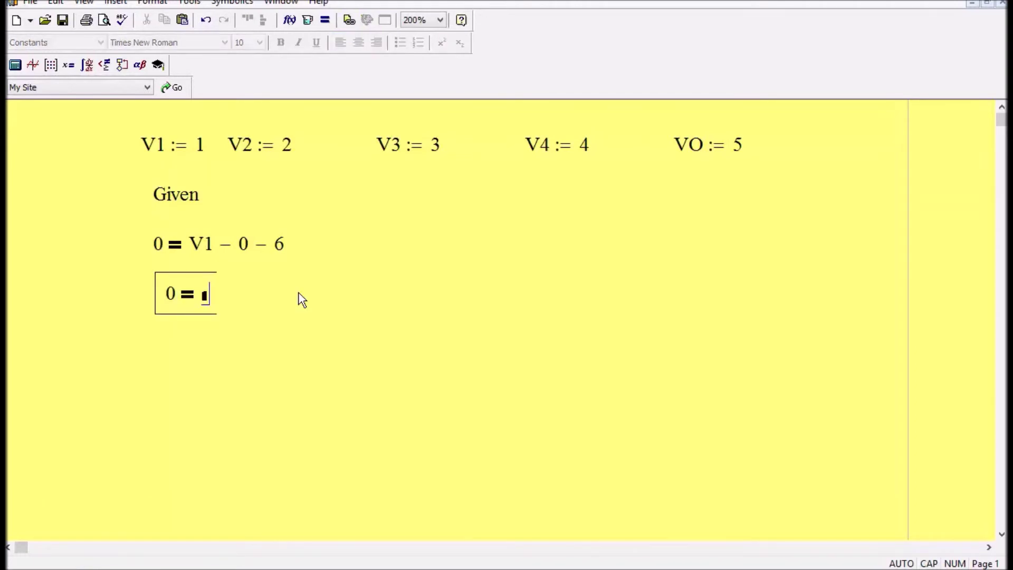
text((V2 - V1)/2 + V2 + (V2 - V3)/2 + (V2 - V4))
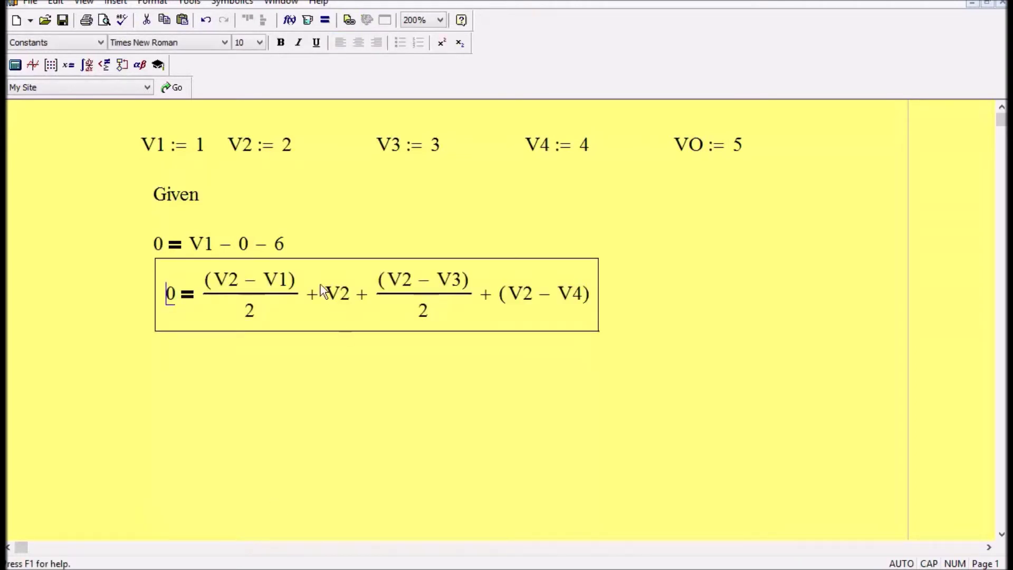
drag(305, 258, 304, 283)
click(176, 389)
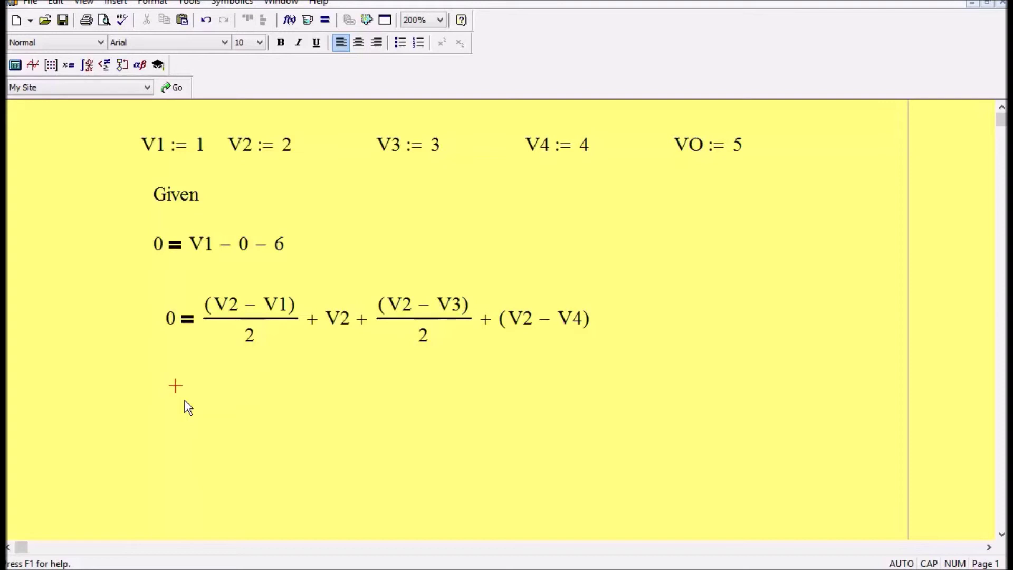
Add the third node equation 0 = 4 − 6 + (V3 − V2).
text(0)
key(ctrl+equal)
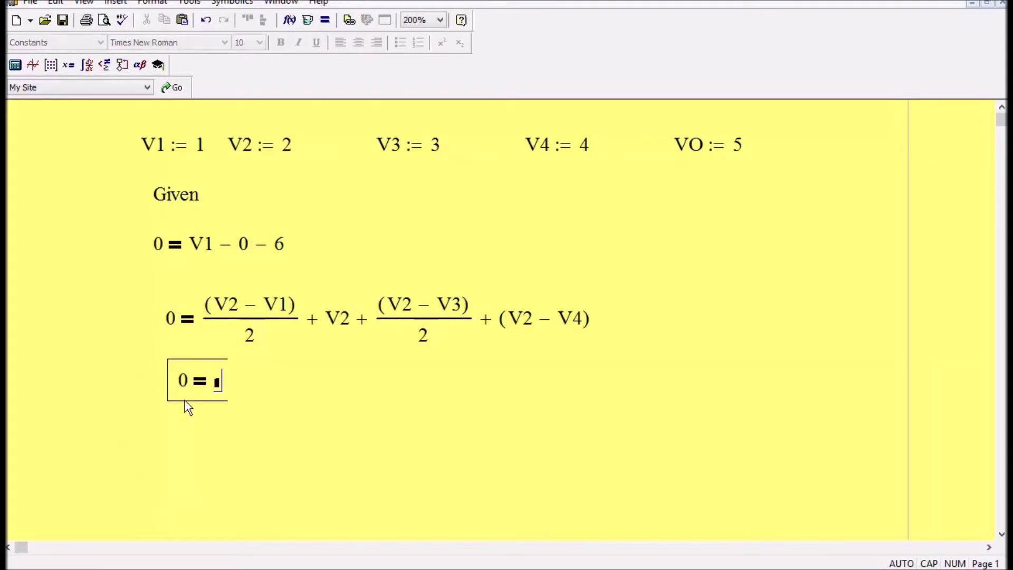
text(4-6)
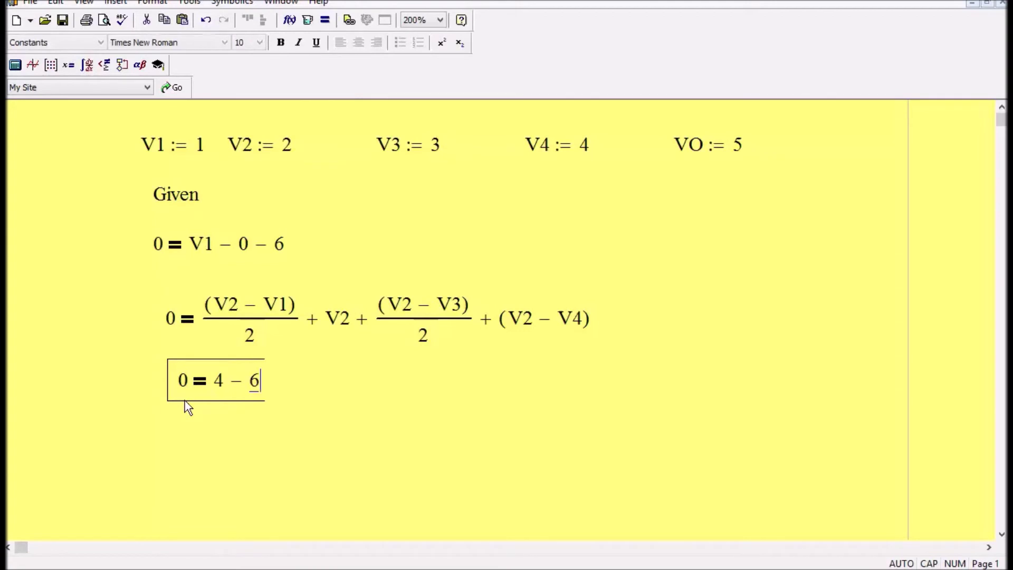
text(+(V3)
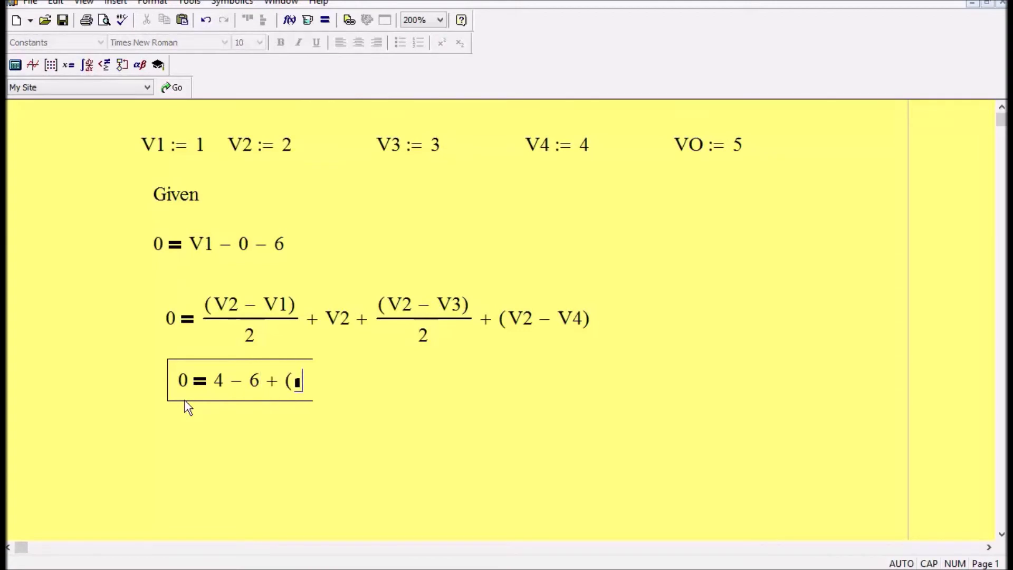
text(-V2)
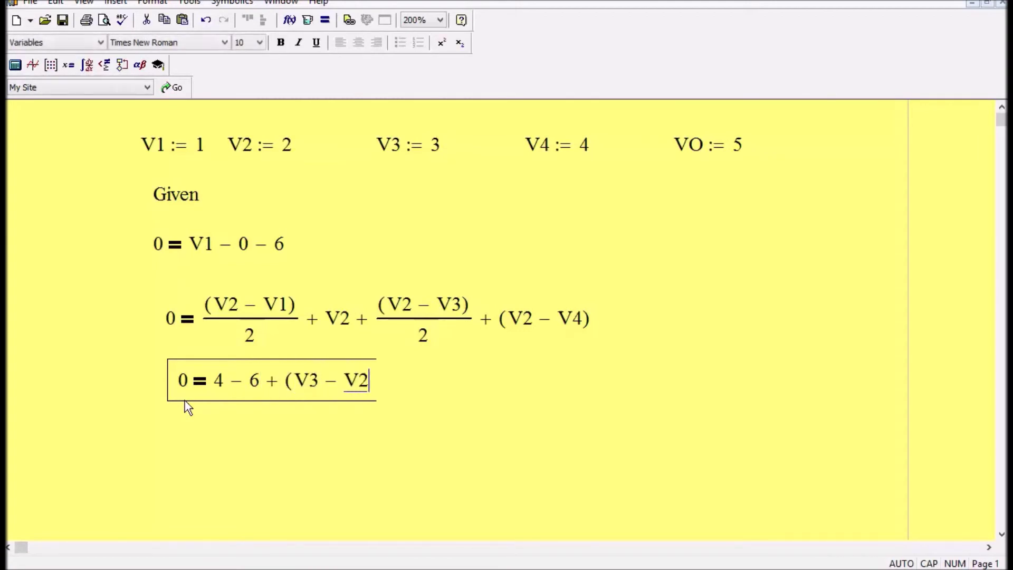
text())
key(Return)
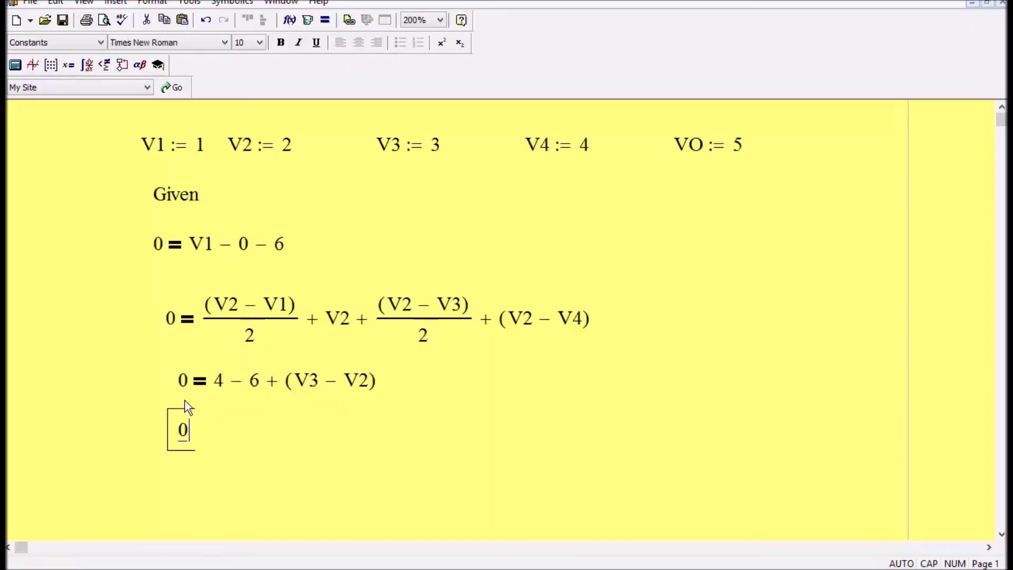
Enter the fourth equation as 0 = V4/2 + V4 − V2 + 6.
key(ctrl+equal)
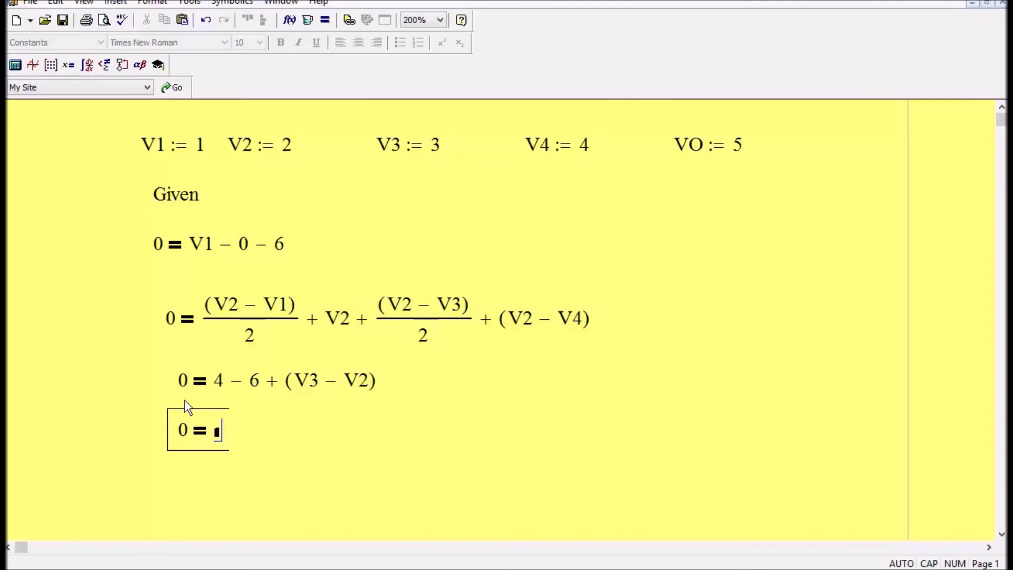
text(V4)
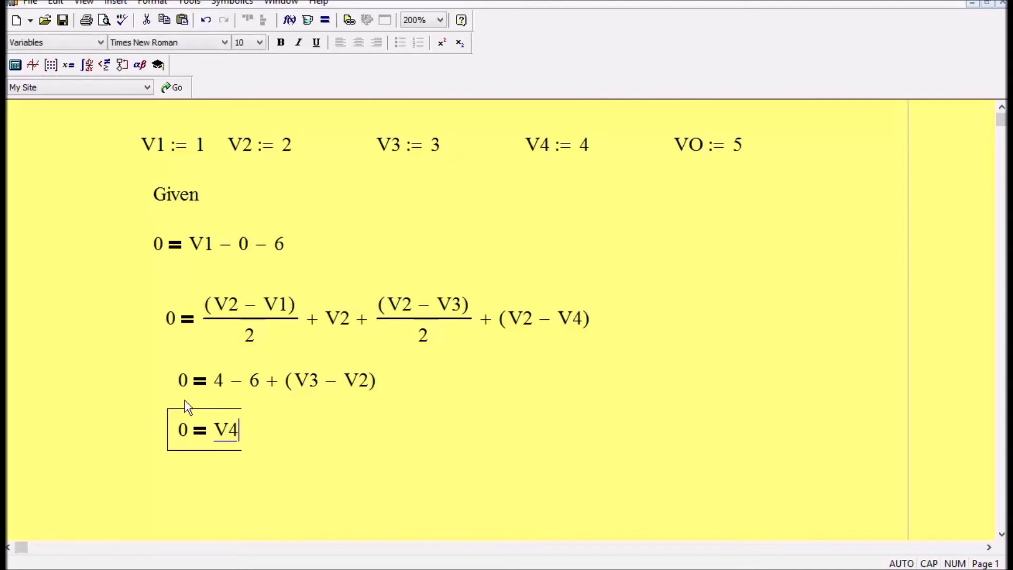
text(/2)
key(Return)
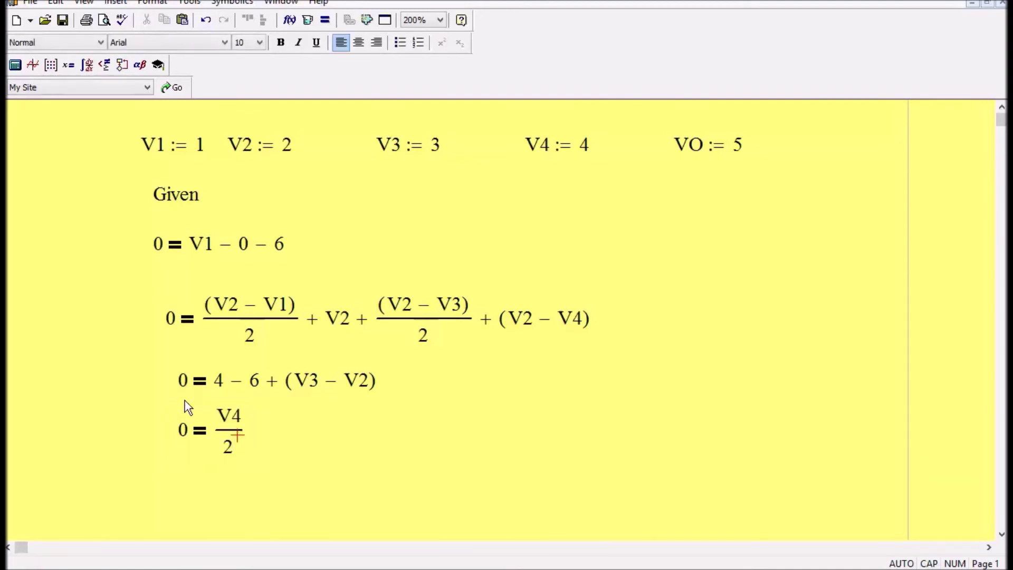
click(185, 401)
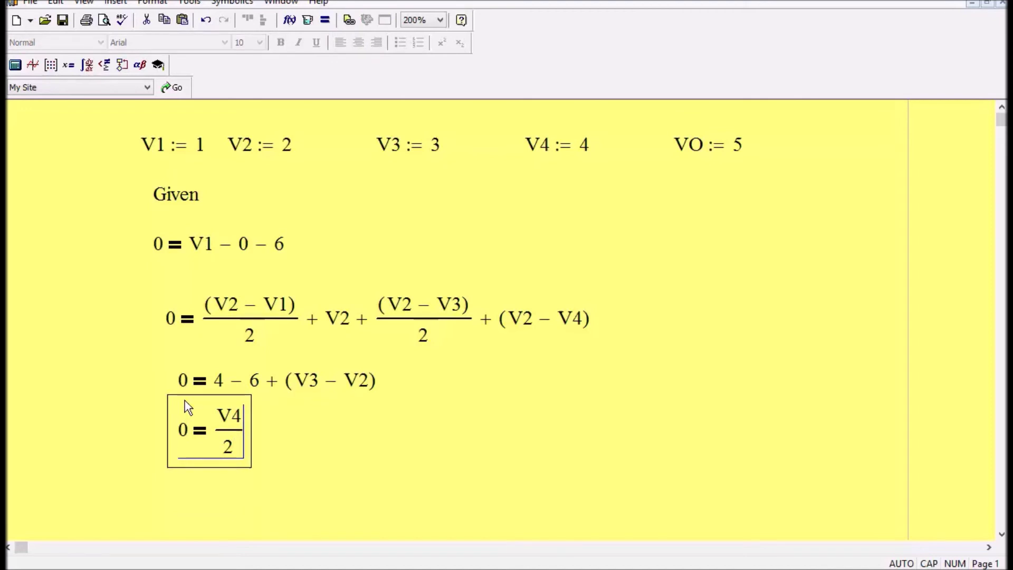
text(+)
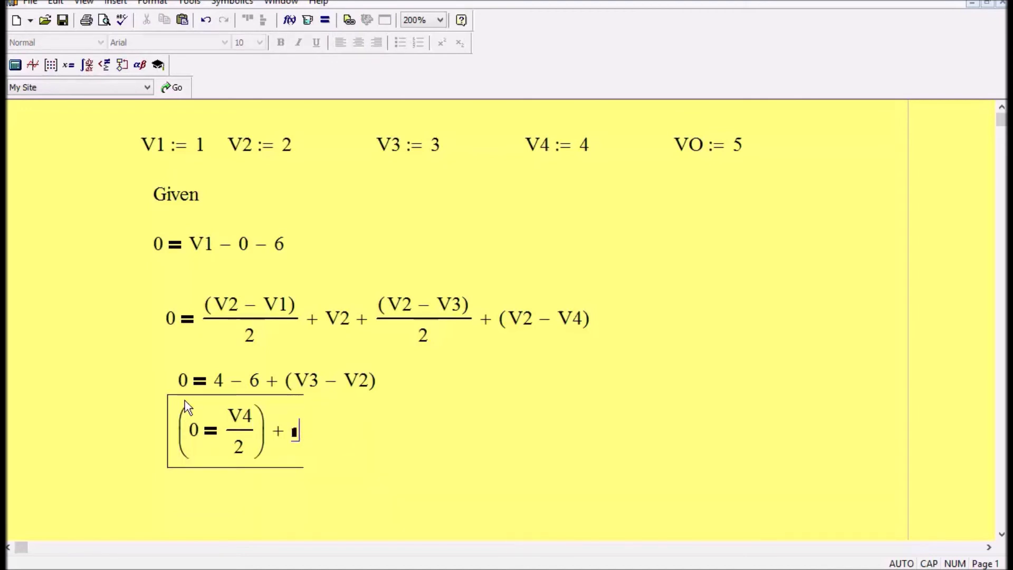
text(V)
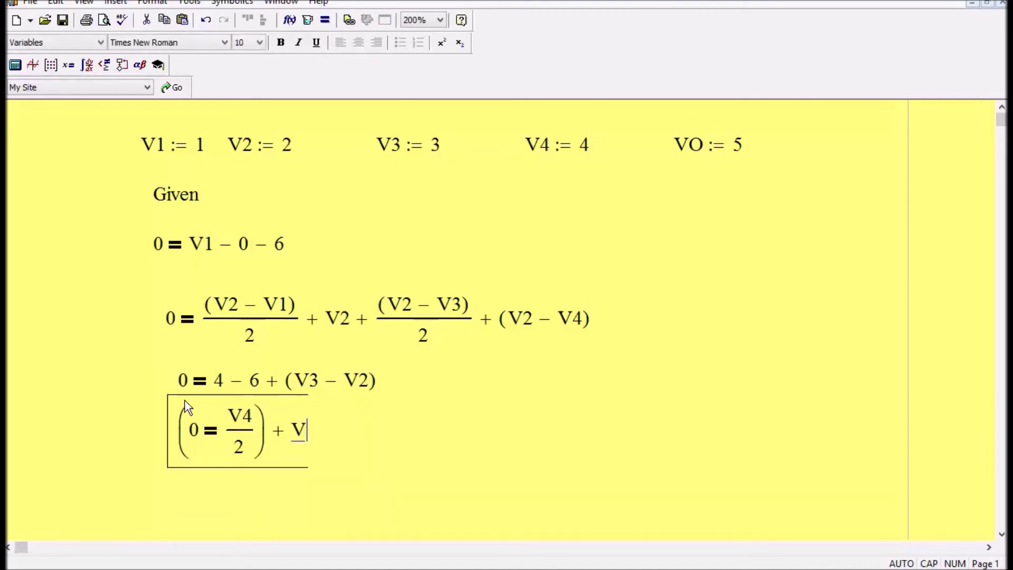
text(4-V)
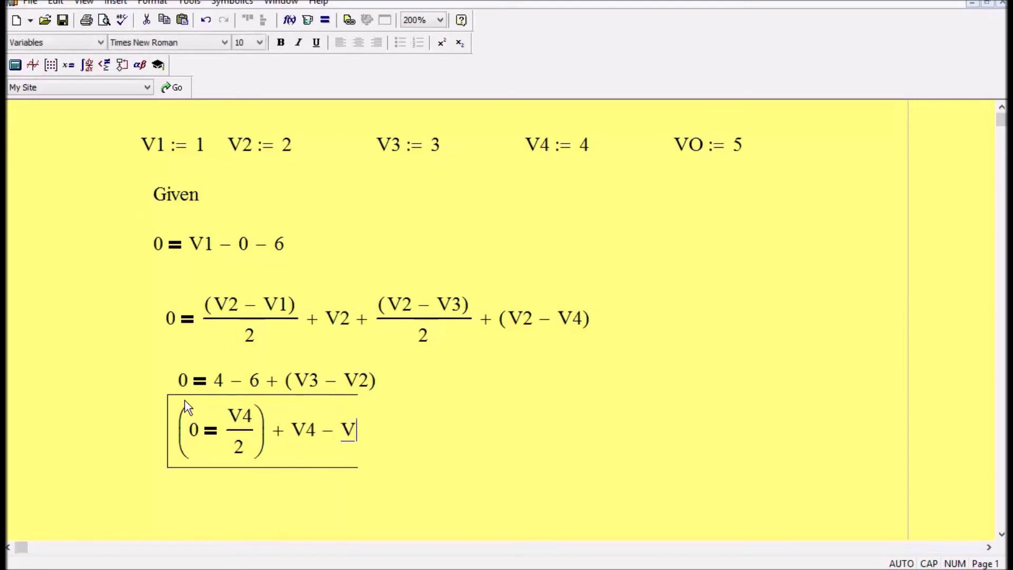
text(2+5)
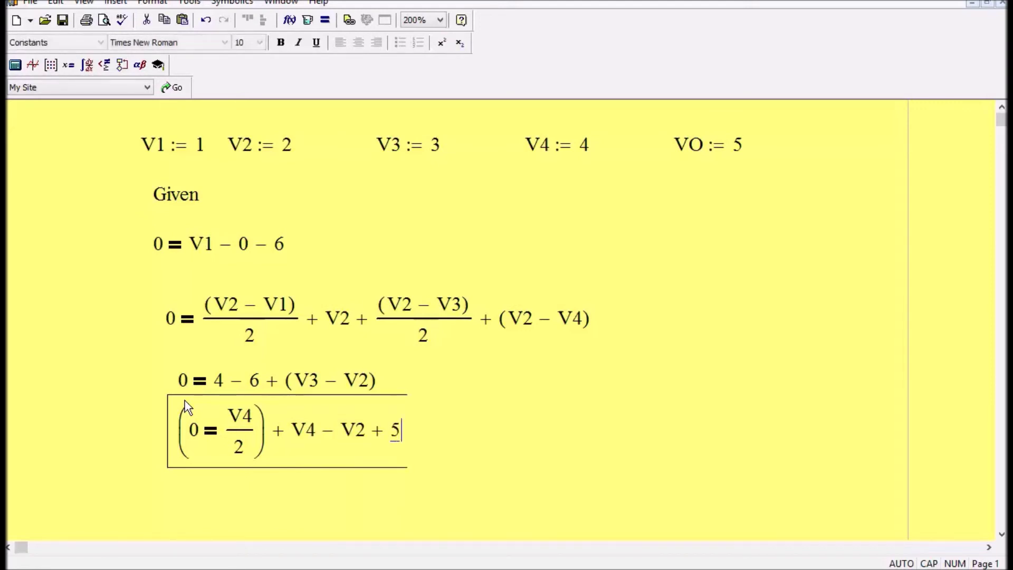
key(BackSpace)
text(6)
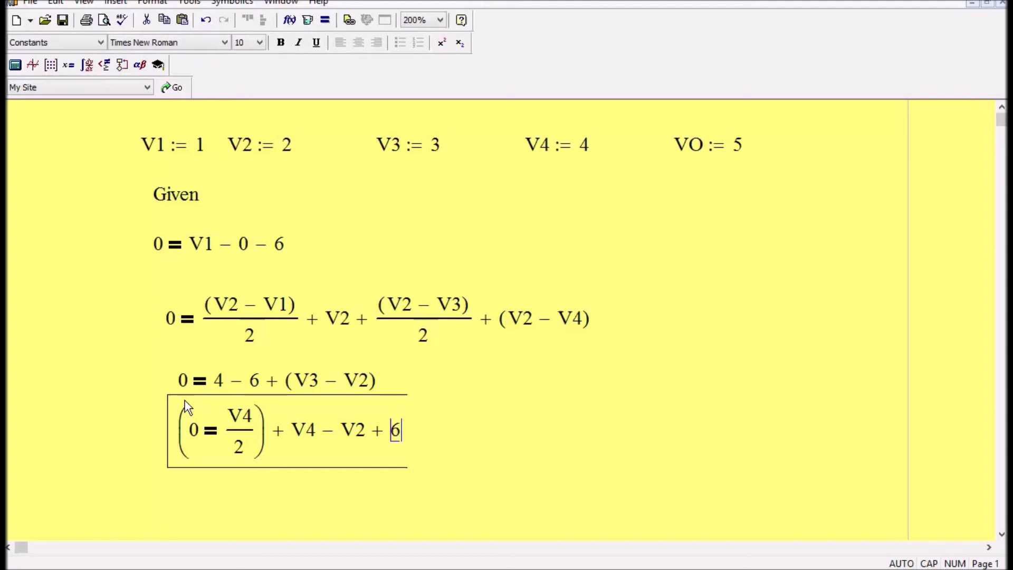
Delete the stray brackets around 0 = V4/2 in the fourth equation.
key(space)
click(185, 407)
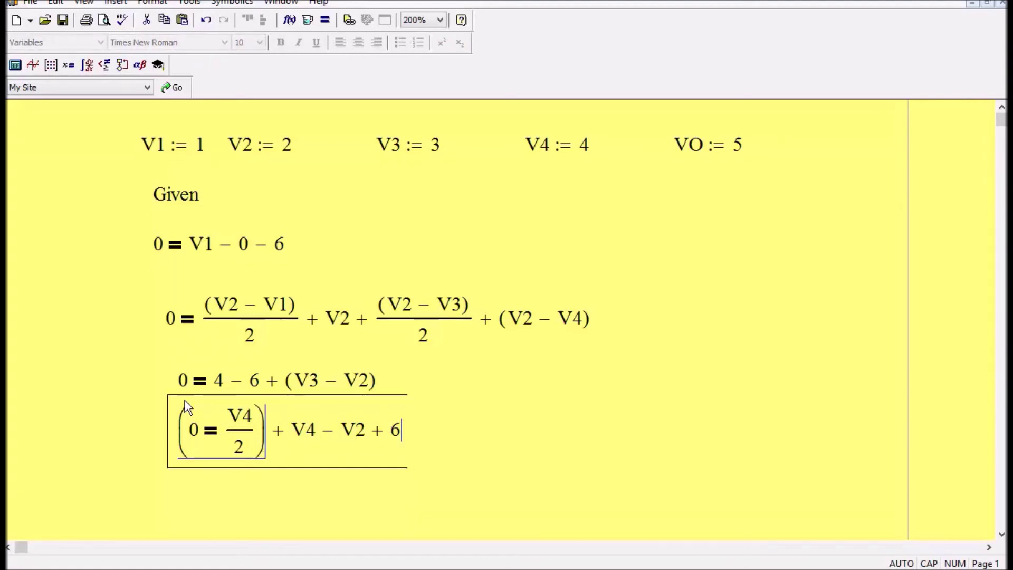
click(186, 406)
key(Left)
key(Left)
key(Left)
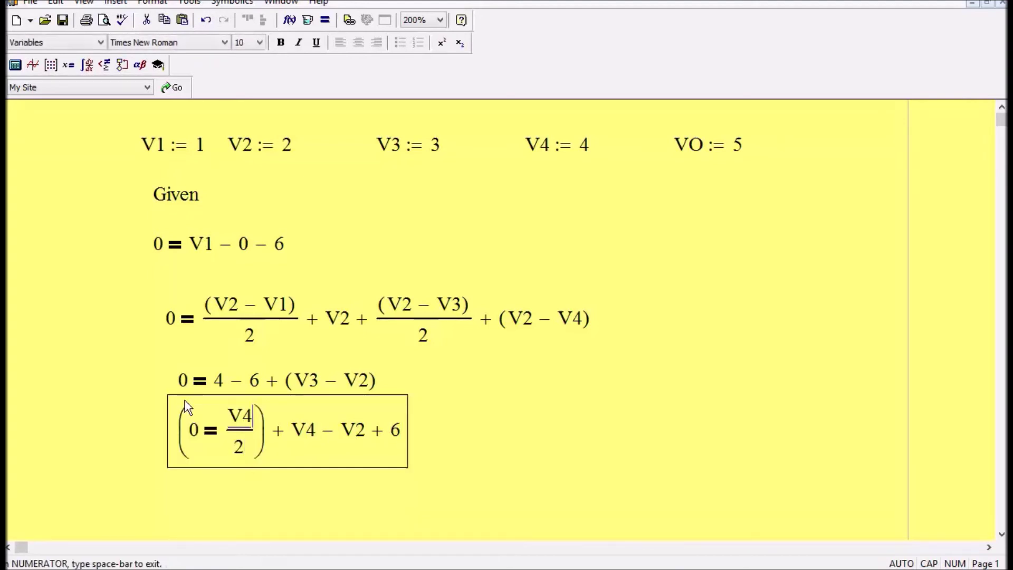
key(BackSpace)
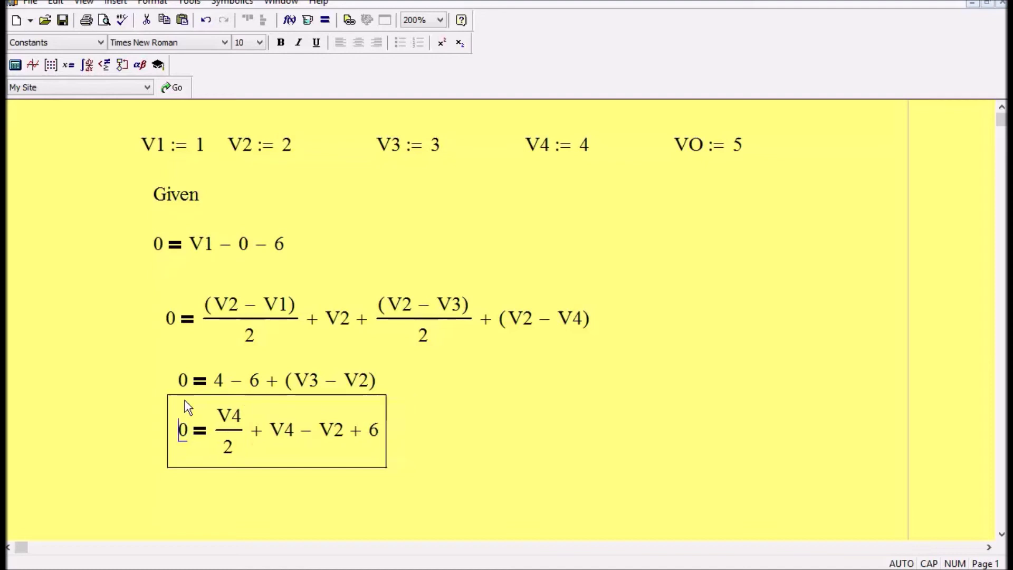
key(Right)
key(Right)
key(Right)
key(Right)
key(Right)
key(Right)
key(Right)
key(Right)
key(Return)
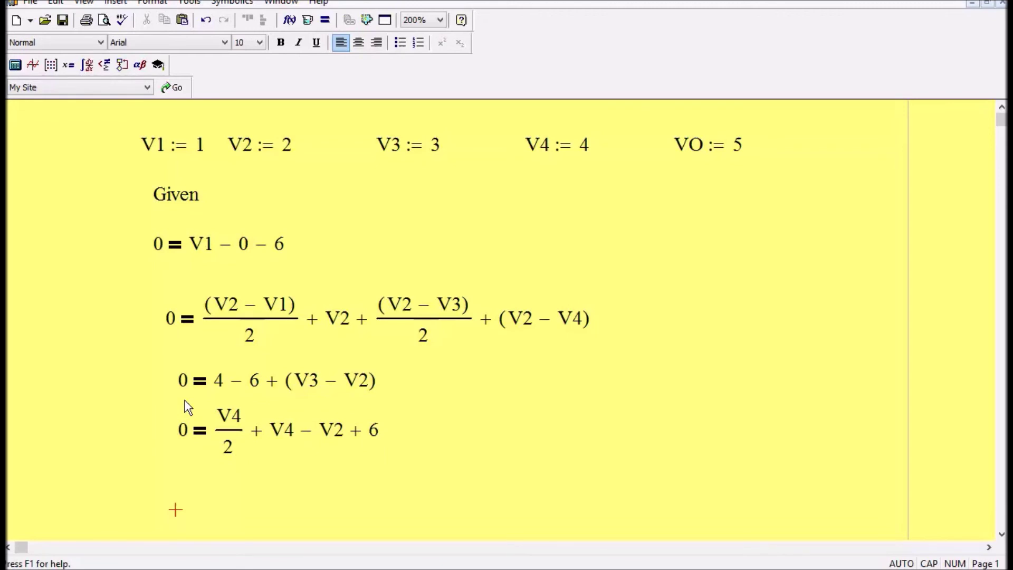
Add the constraint VO = V2 − V3 below the node equations.
text(VO = )
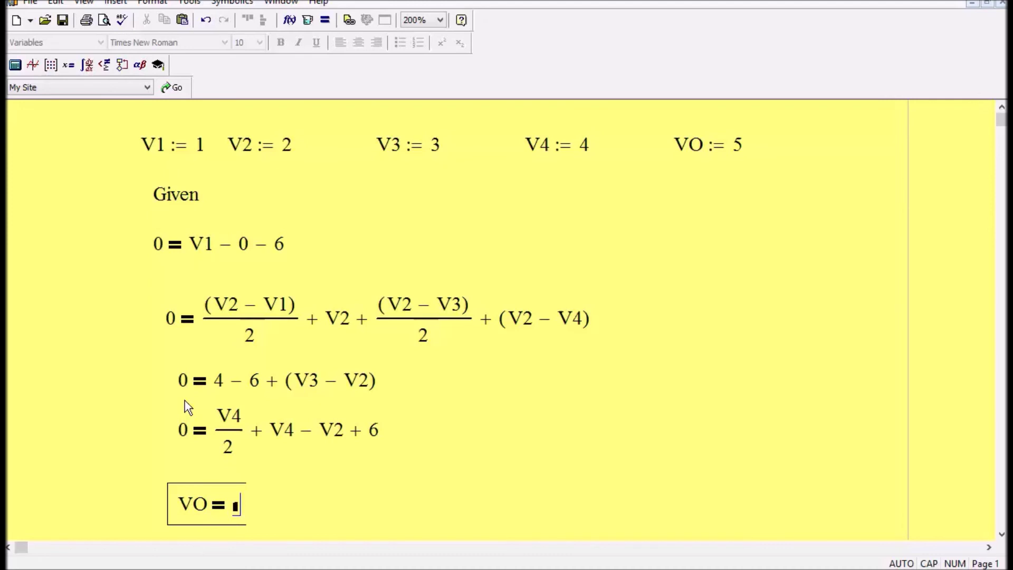
text(V2 - V3)
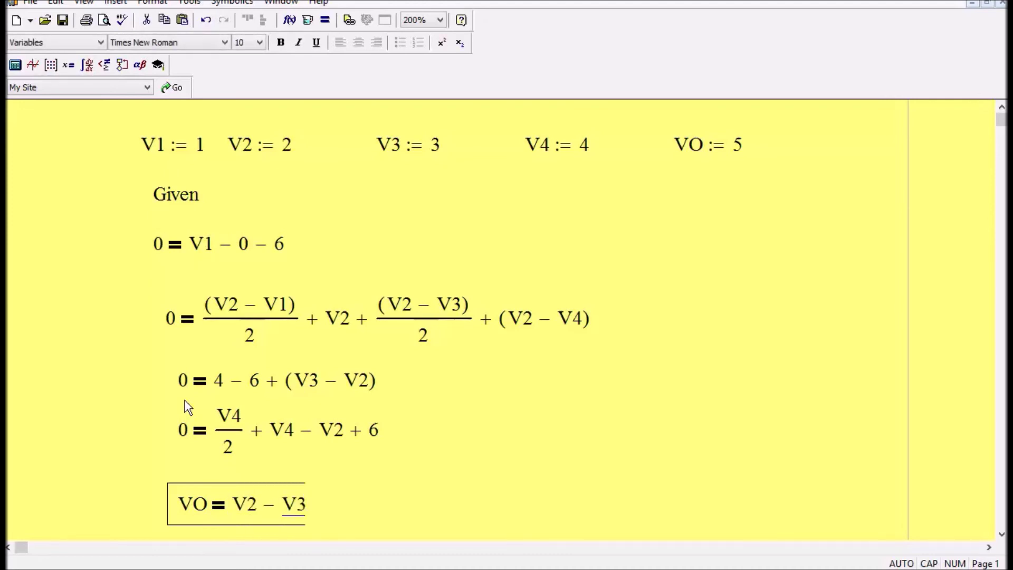
key(Return)
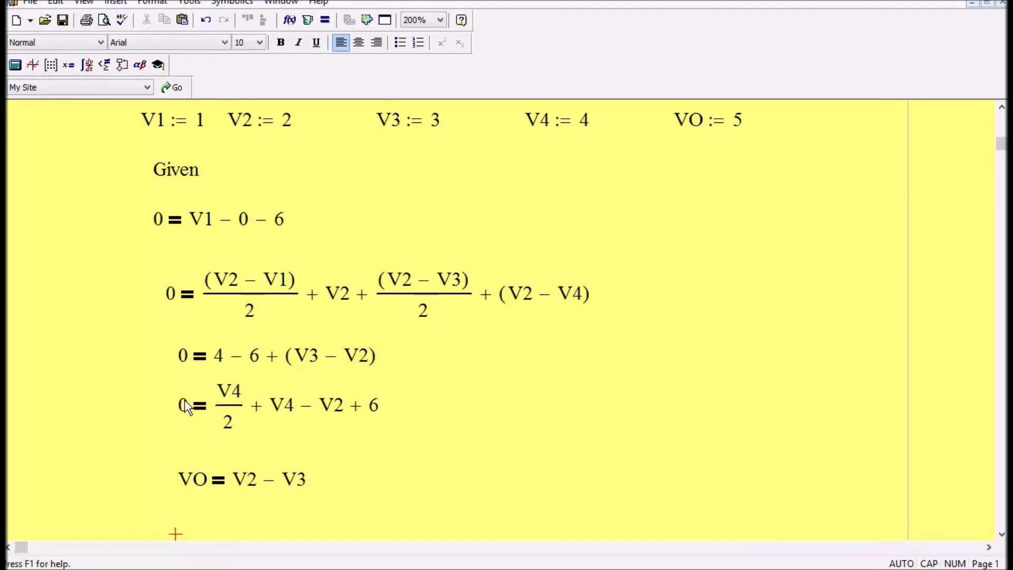
scroll(198, 371, down, 2)
scroll(214, 420, down, 2)
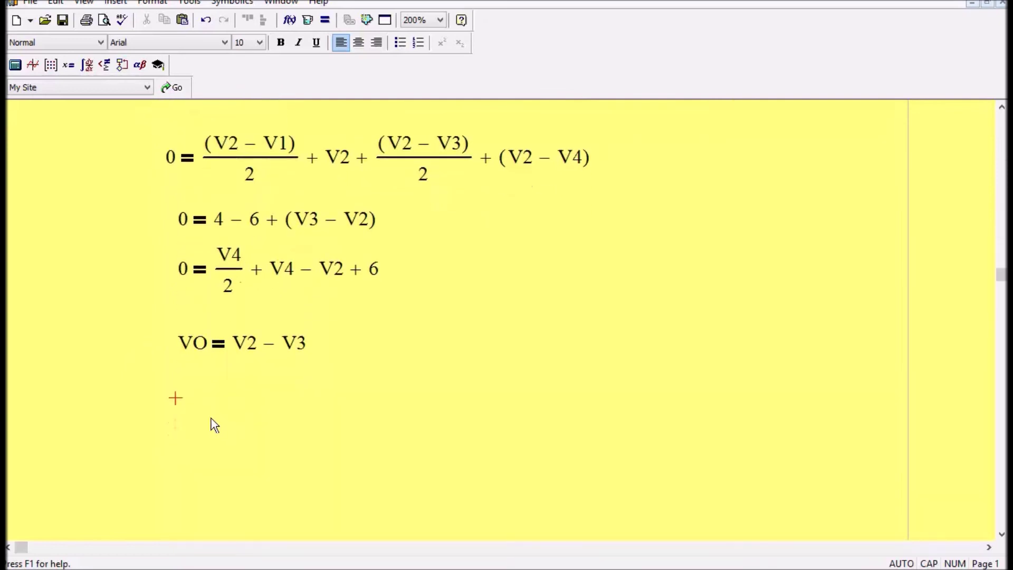
Define sol := Find(V1,V2,V3,V4,VO) beneath the VO constraint.
key(Caps_Lock)
key(Caps_Lock)
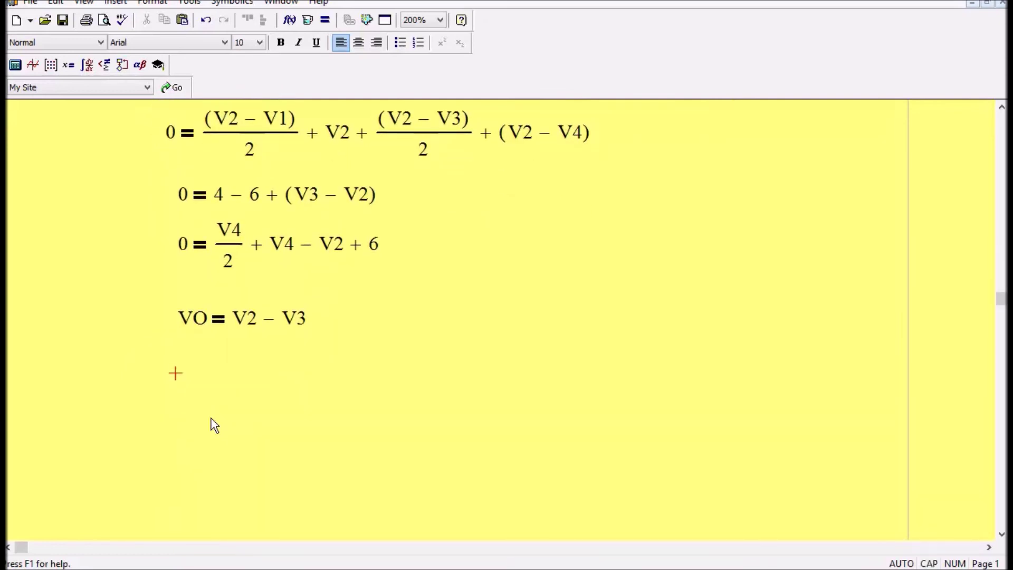
text(SO)
key(BackSpace)
key(BackSpace)
key(Caps_Lock)
text(so)
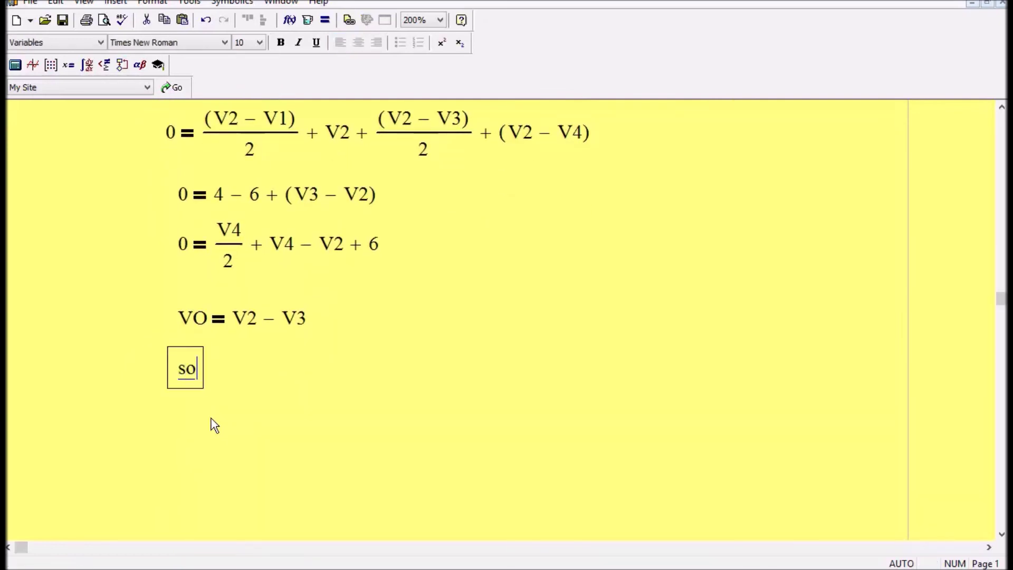
text(l :=)
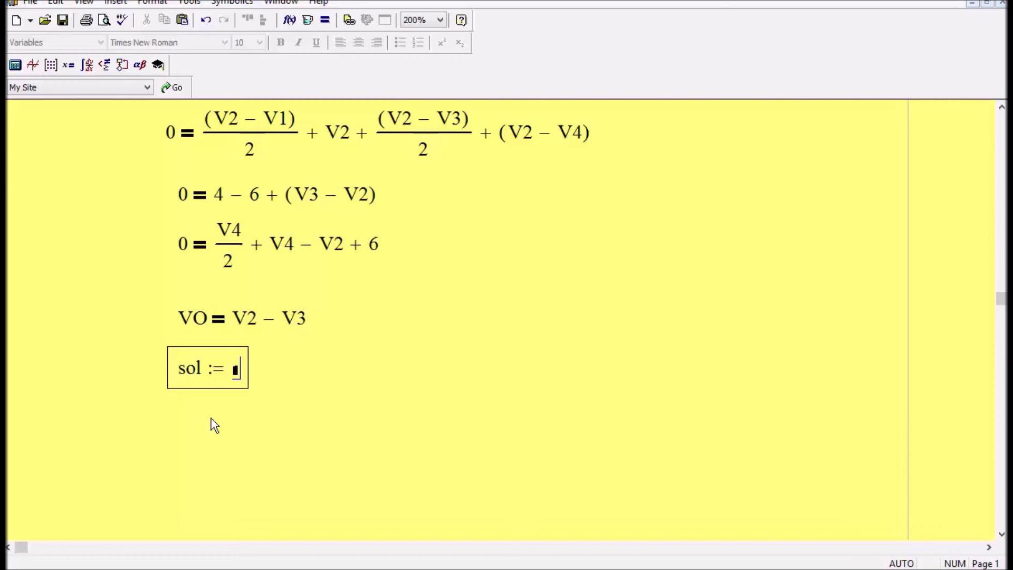
text(Find()
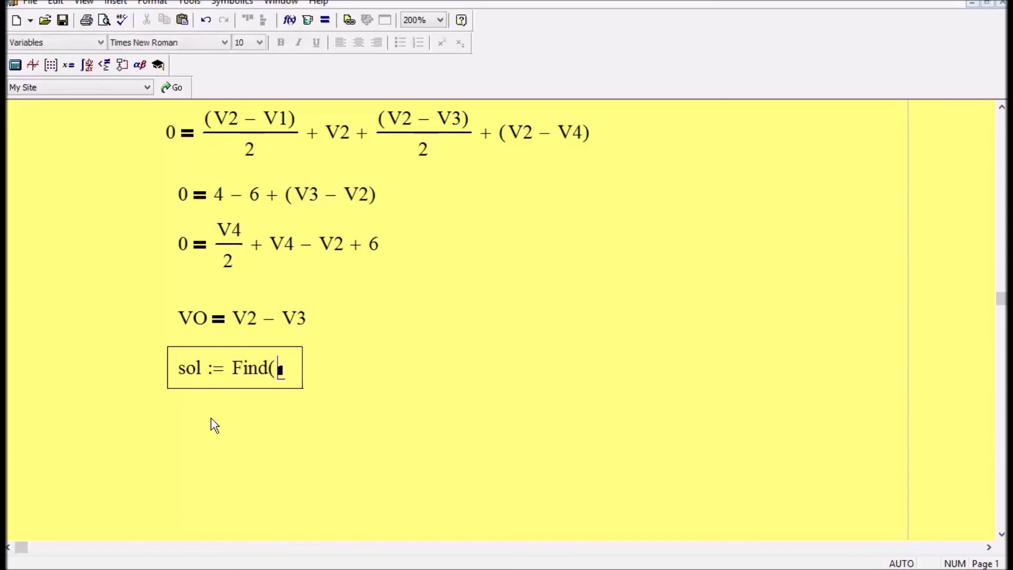
key(Caps_Lock)
text(V1,)
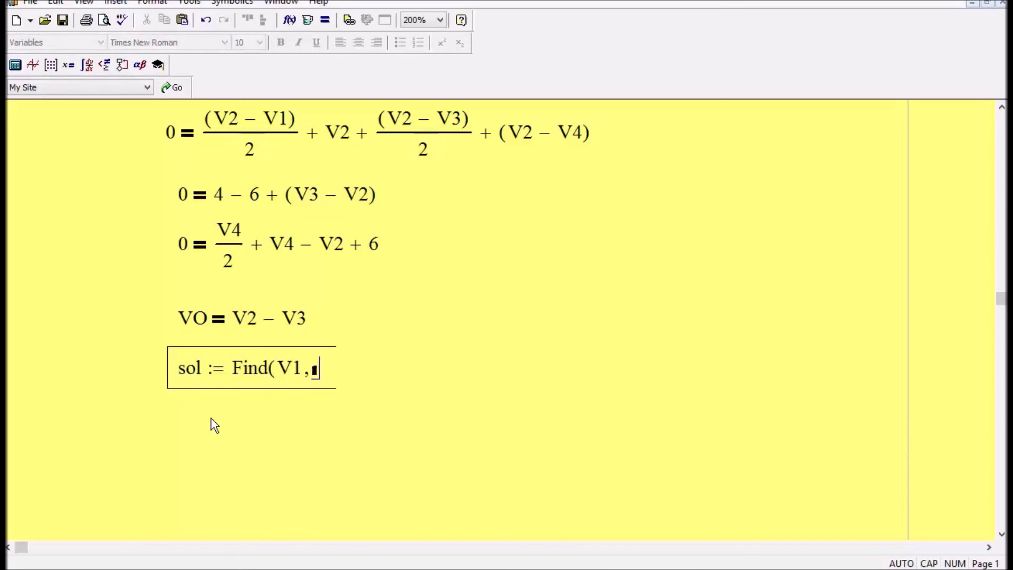
scroll(214, 425, up, 5)
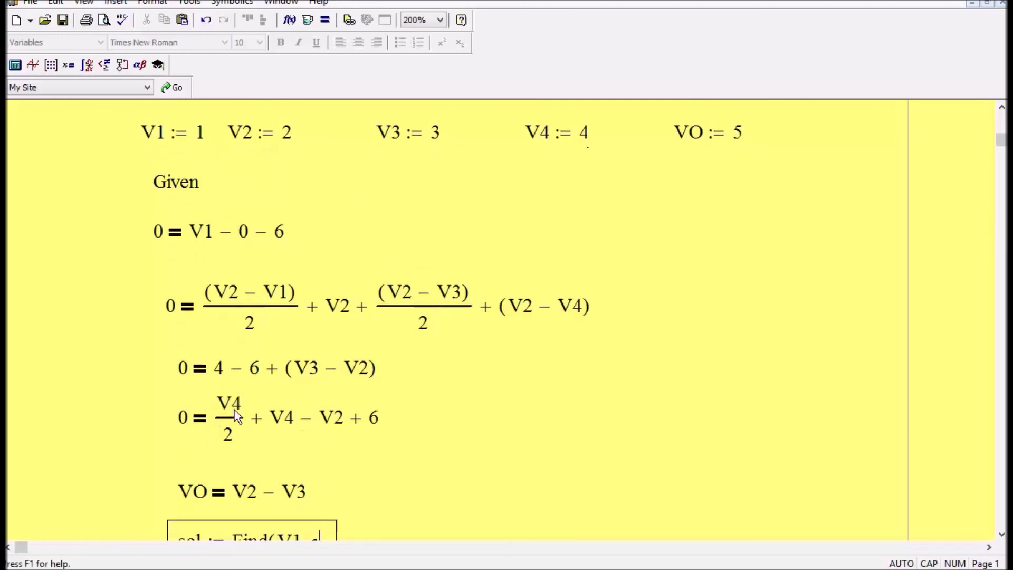
scroll(234, 416, down, 2)
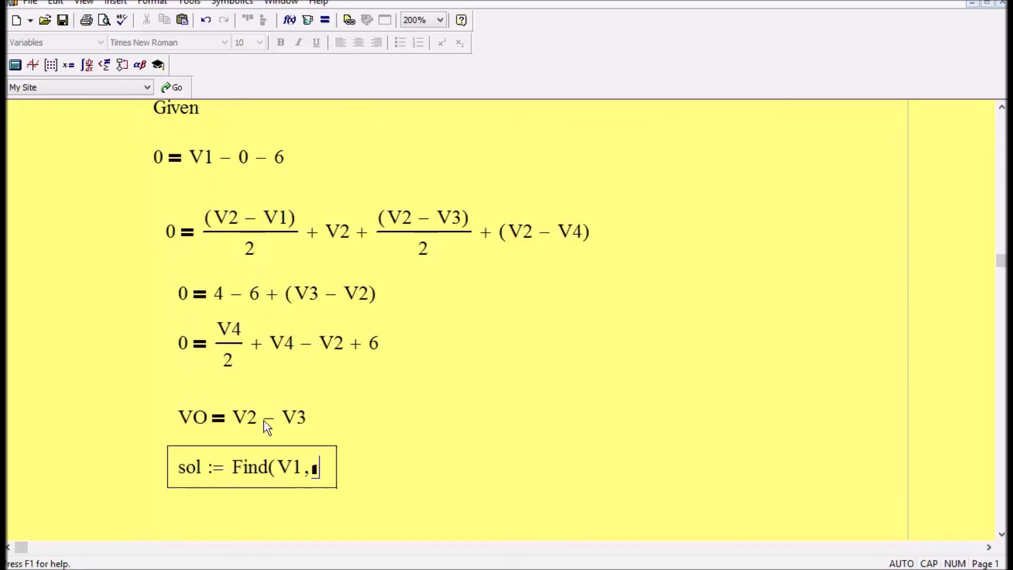
text(V3)
key(BackSpace)
text(2)
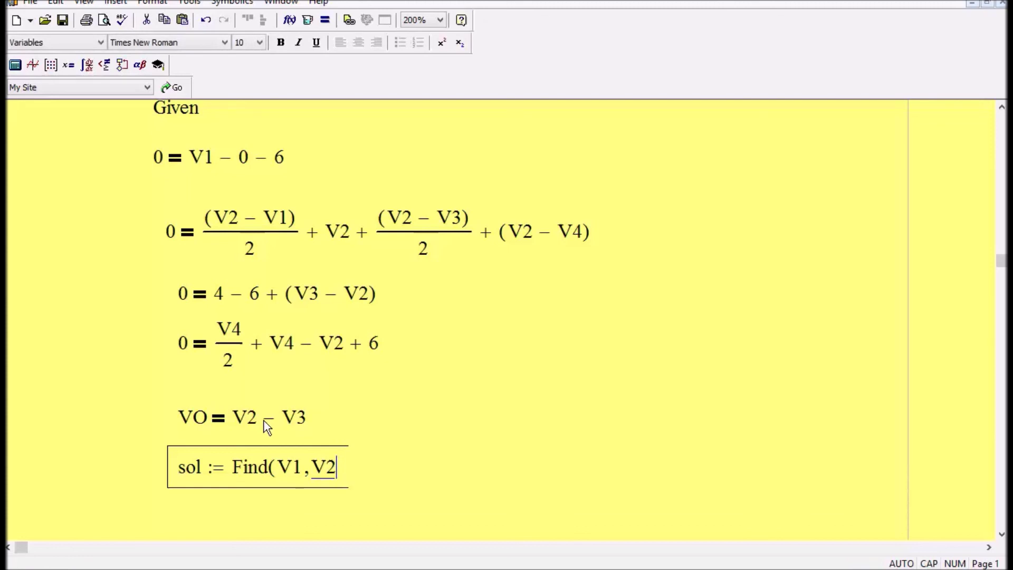
text(,V3,)
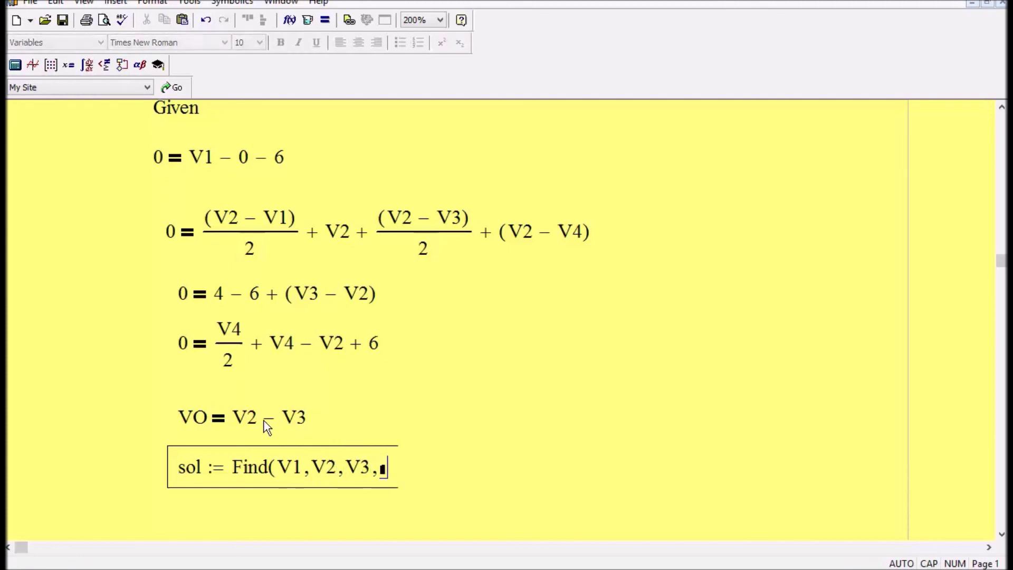
text(V4,V)
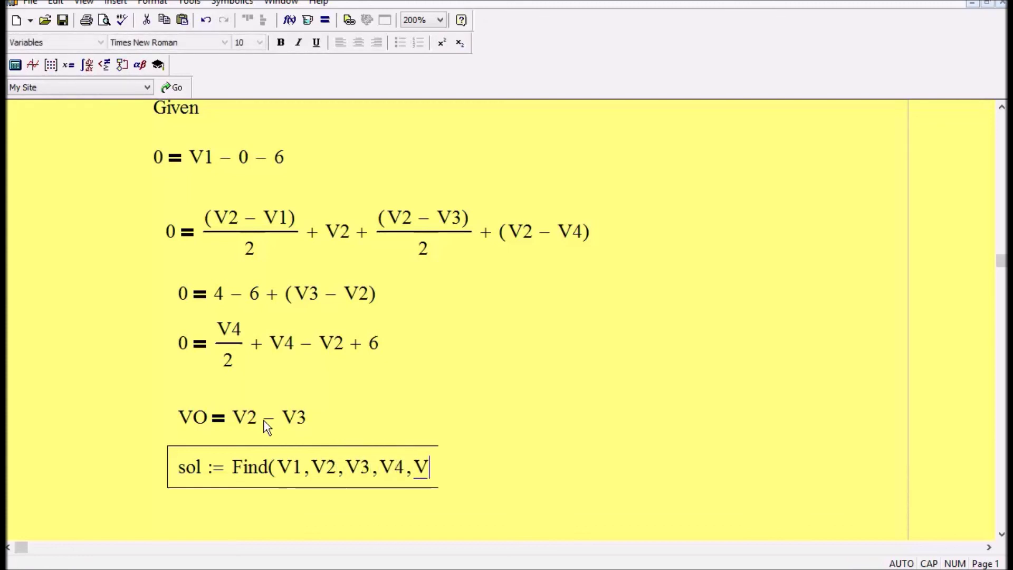
text(O))
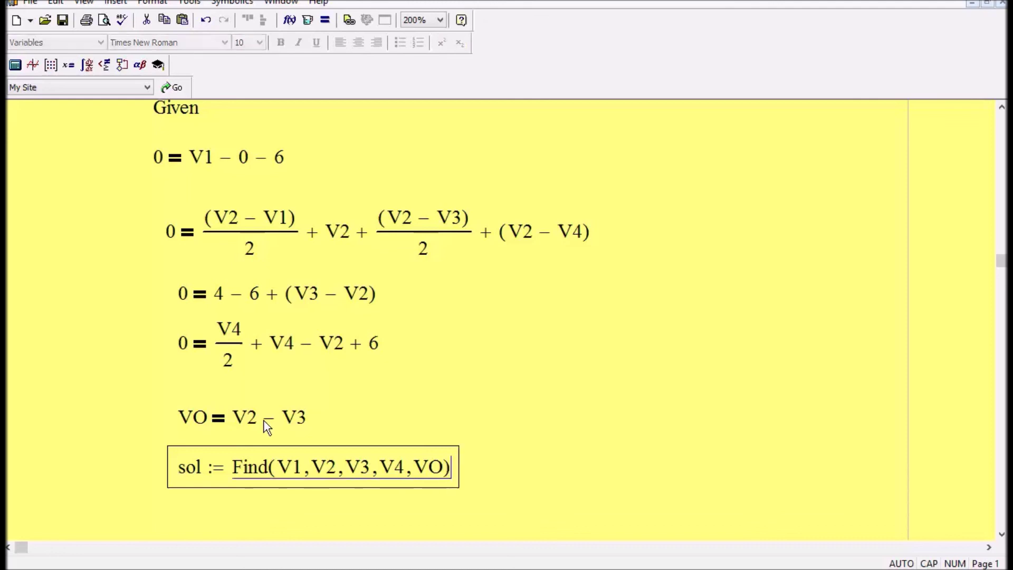
key(Return)
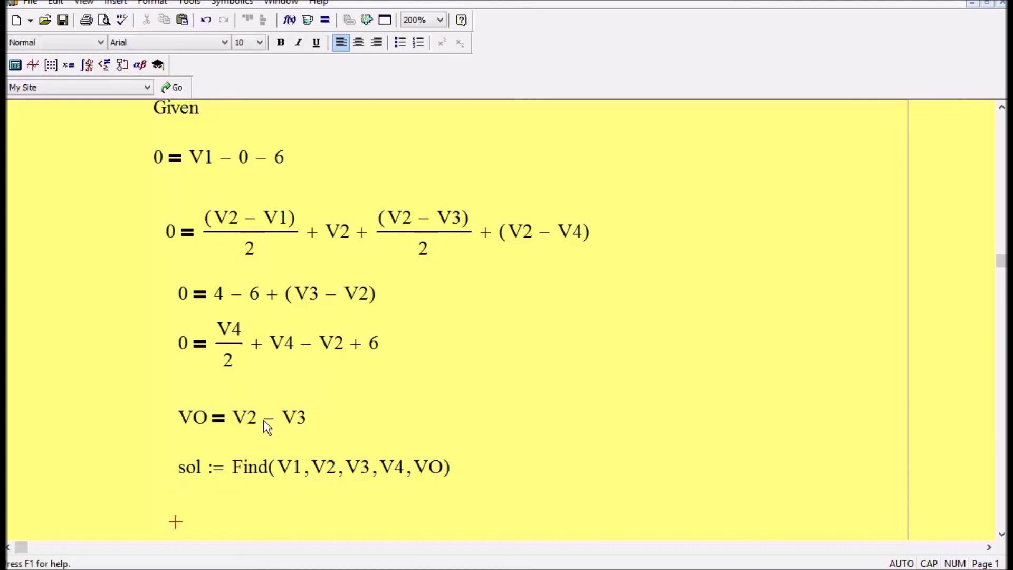
scroll(235, 434, down, 5)
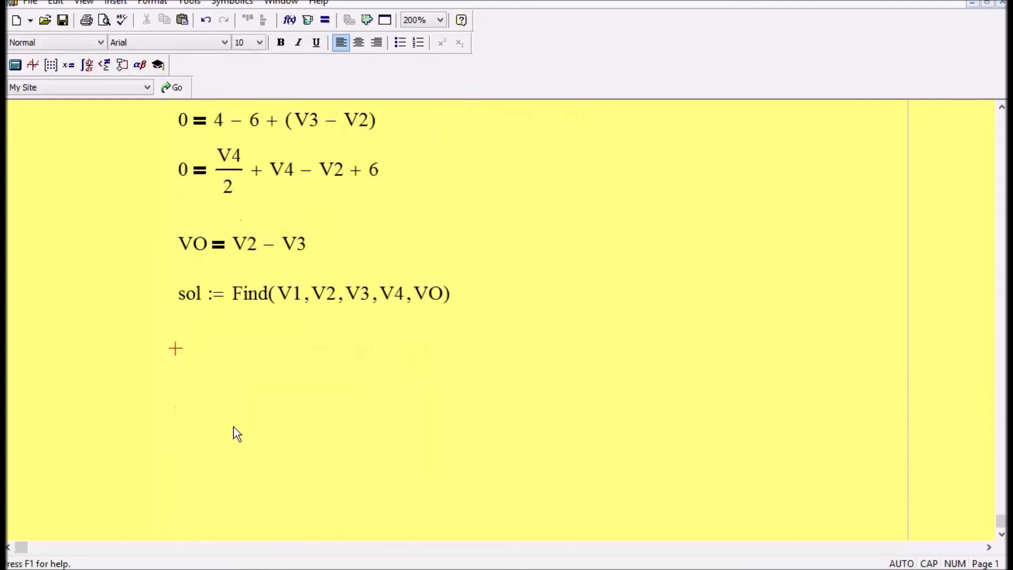
text(sol)
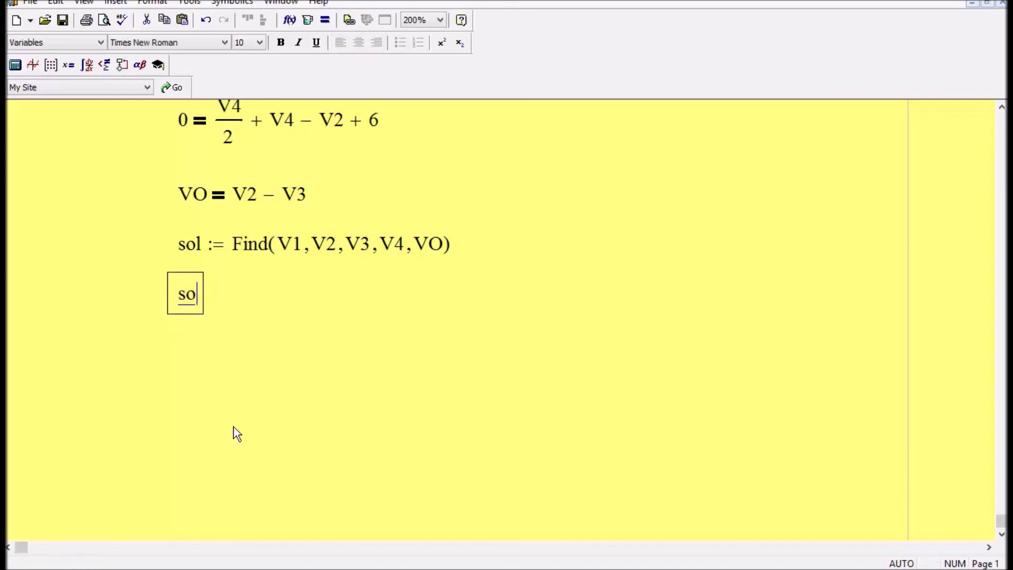